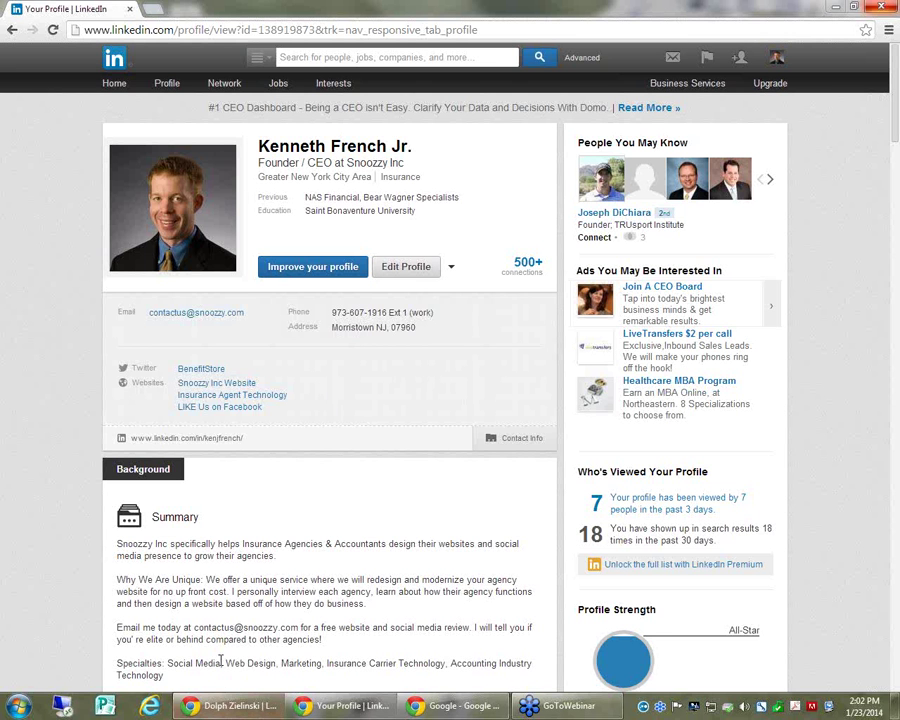
# Step: Google the agent's copied name and circle his LinkedIn profile near the top of the results
pyautogui.click(233, 707)
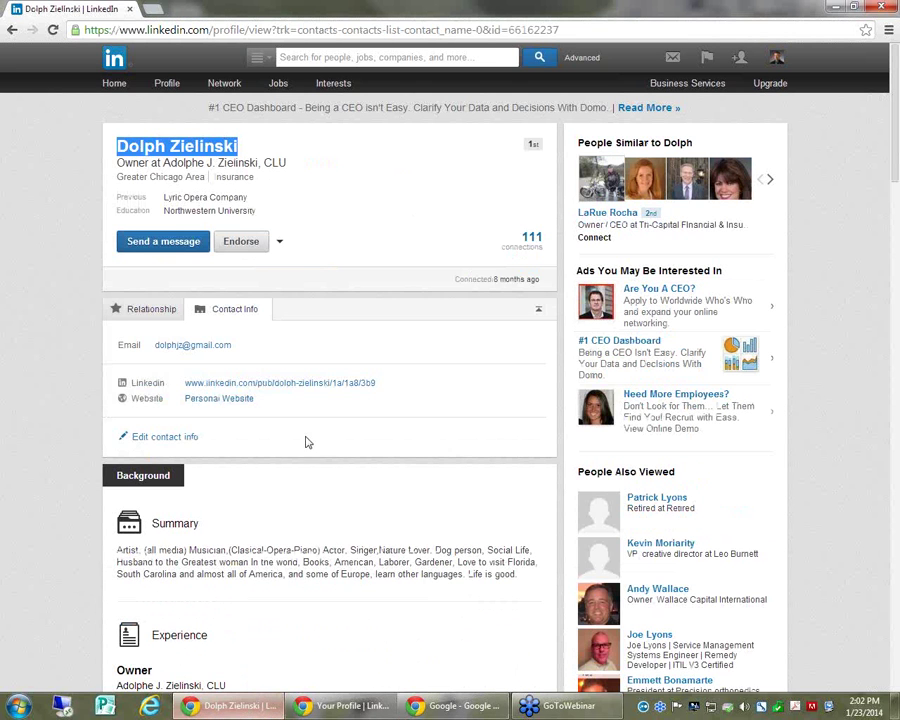
pyautogui.rightClick(190, 152)
pyautogui.click(215, 157)
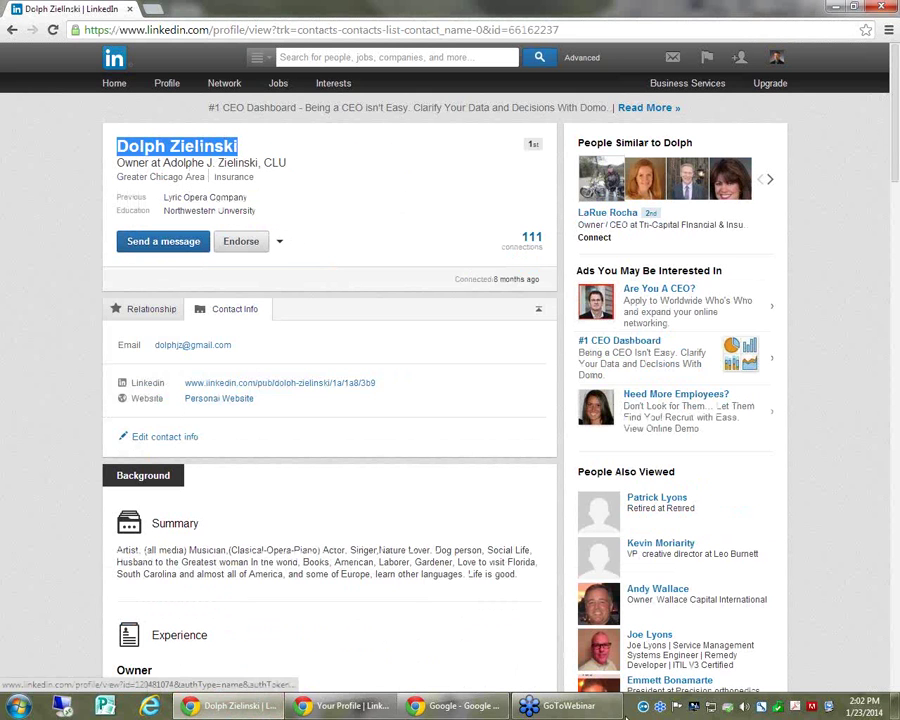
pyautogui.hotkey('alt', 'Tab')
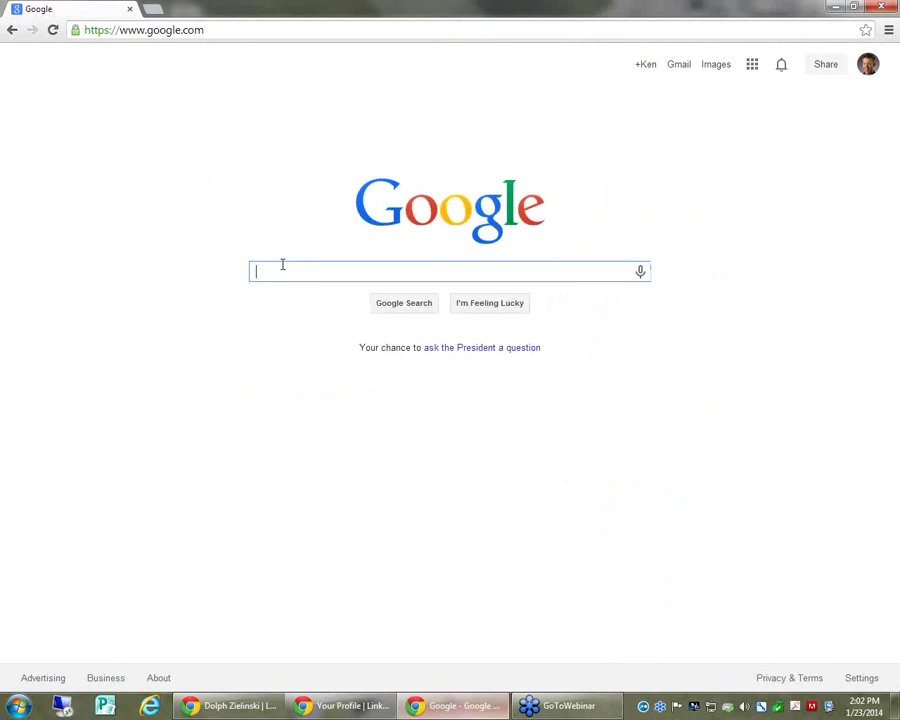
pyautogui.rightClick(280, 270)
pyautogui.click(328, 356)
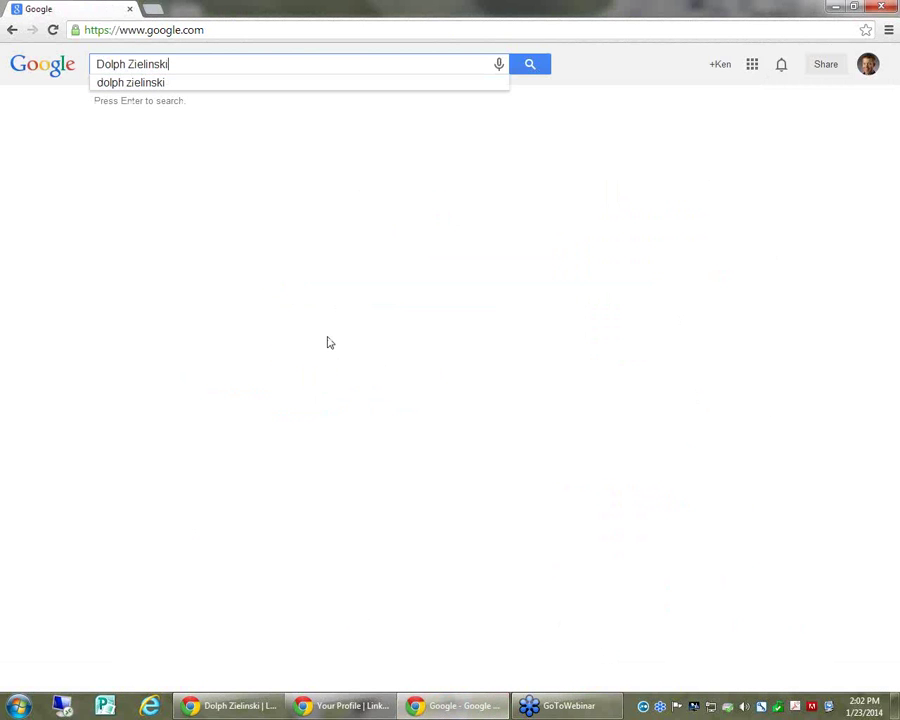
pyautogui.click(529, 67)
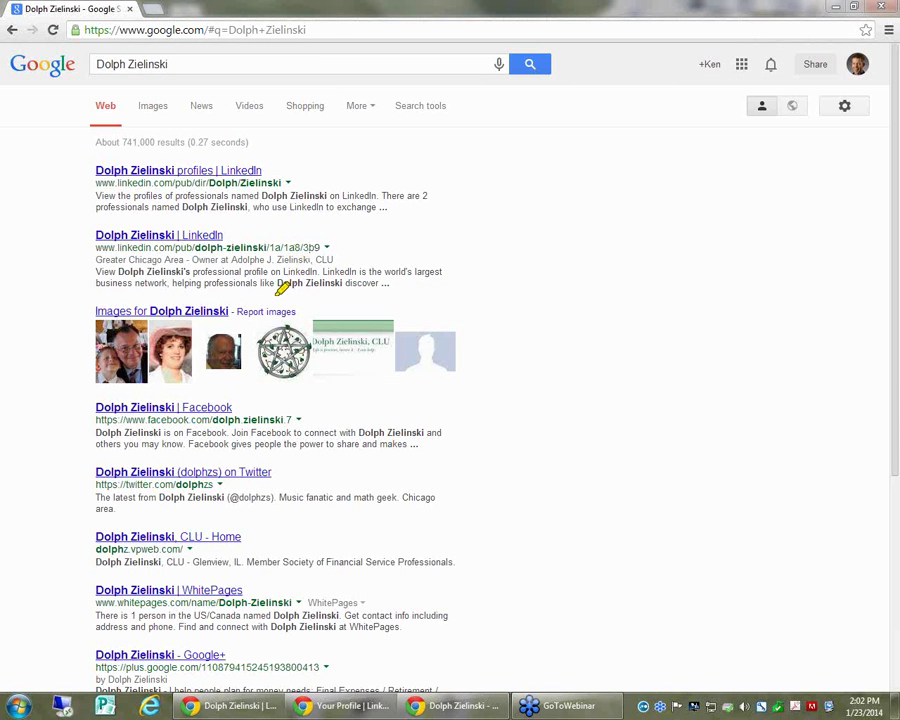
pyautogui.moveTo(280, 294)
pyautogui.mouseDown()
pyautogui.moveTo(56, 245)
pyautogui.moveTo(326, 217)
pyautogui.moveTo(337, 283)
pyautogui.moveTo(262, 287)
pyautogui.mouseUp()
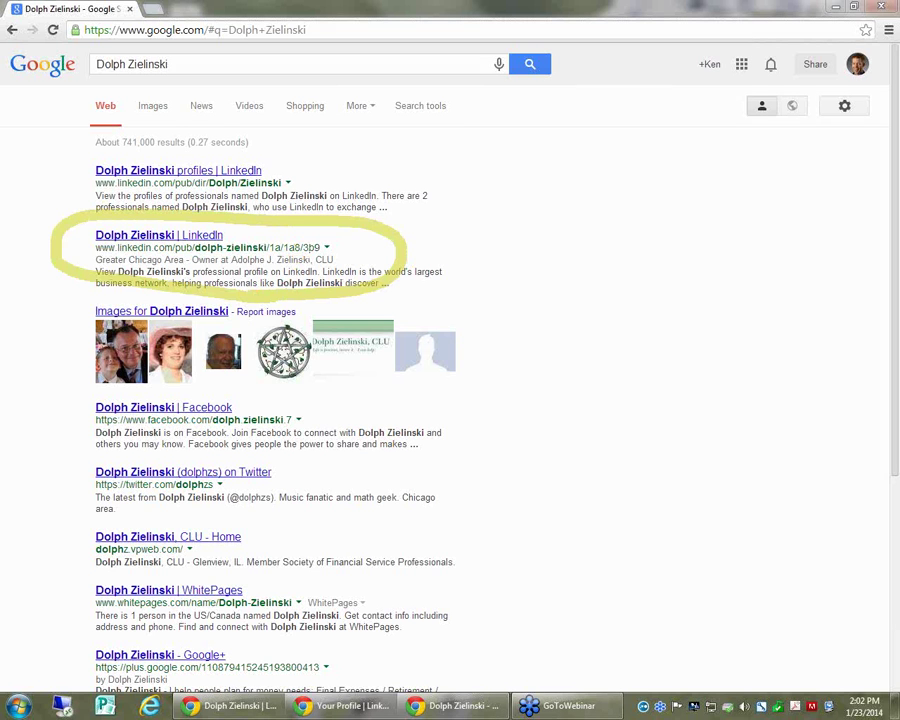
pyautogui.press('Escape')
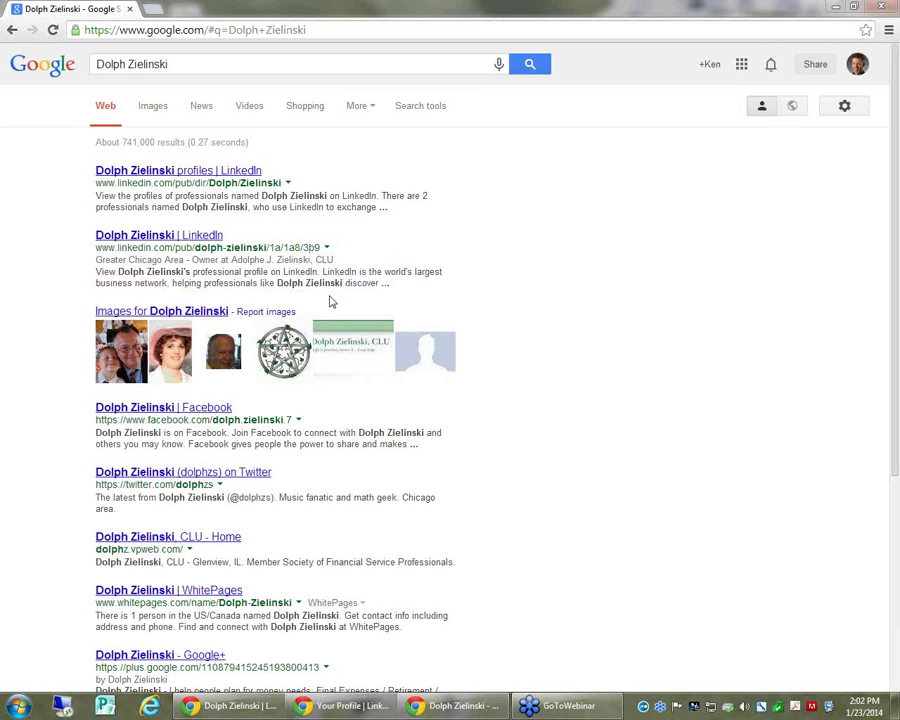
pyautogui.click(200, 236)
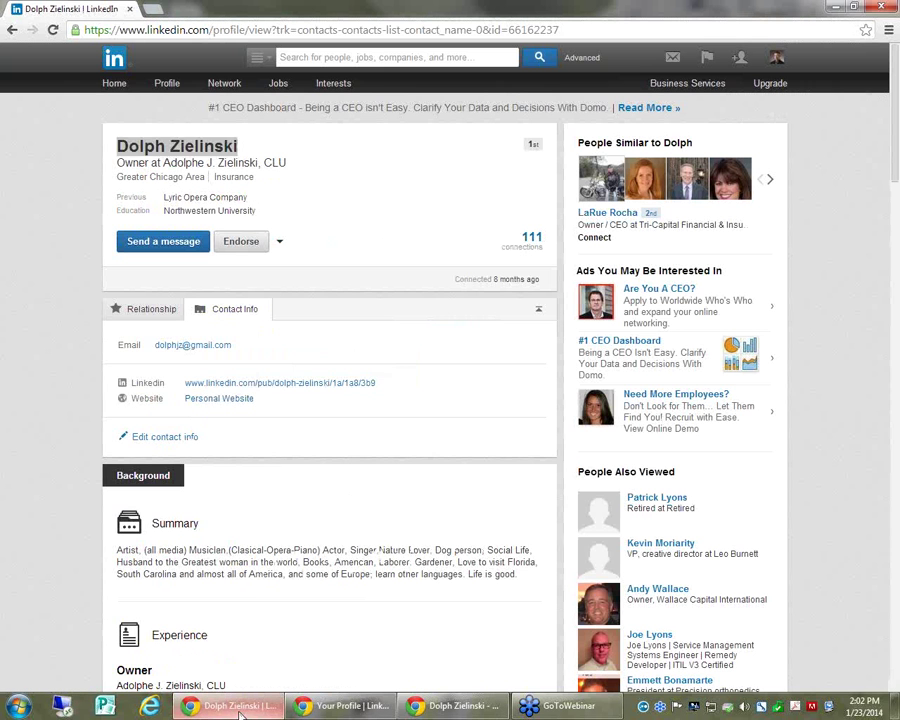
pyautogui.click(236, 707)
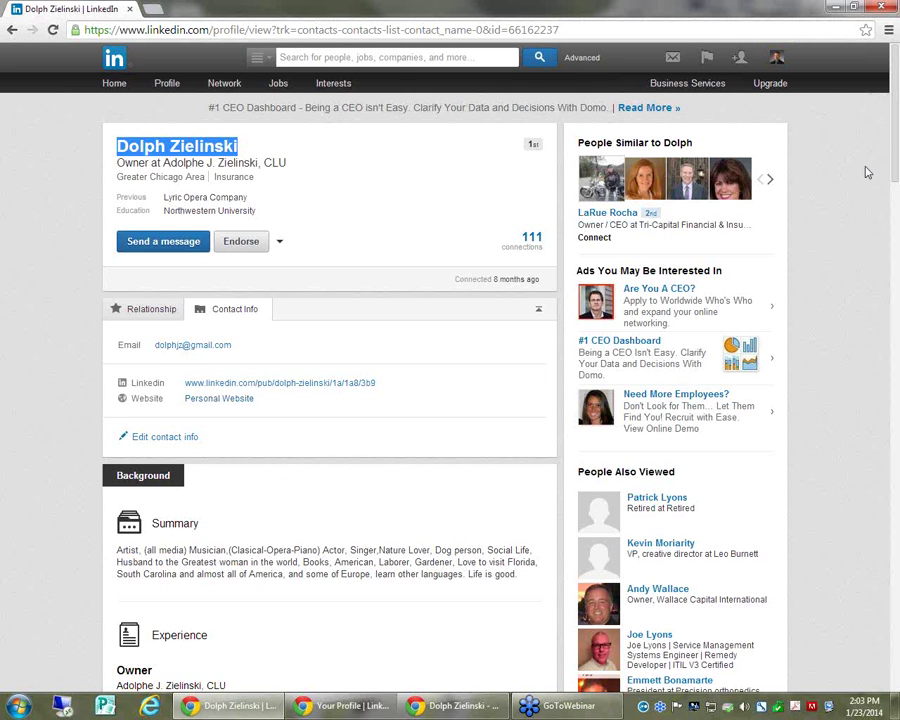
pyautogui.scroll(-1, 893, 197)
pyautogui.moveTo(893, 197); pyautogui.dragTo(852, 346)
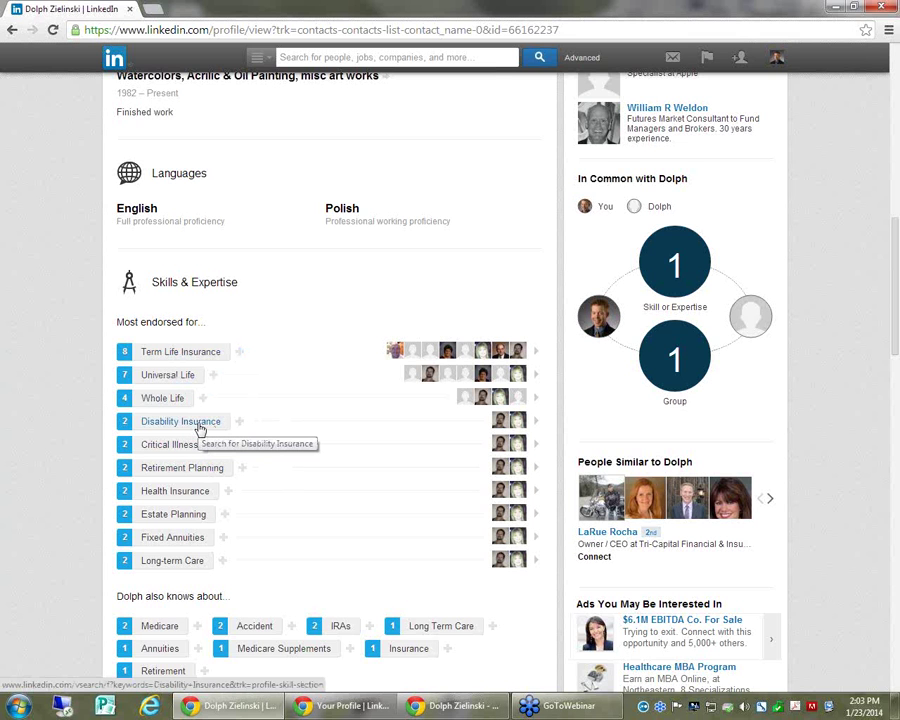
pyautogui.scroll(-2, 200, 428)
pyautogui.scroll(2, 200, 428)
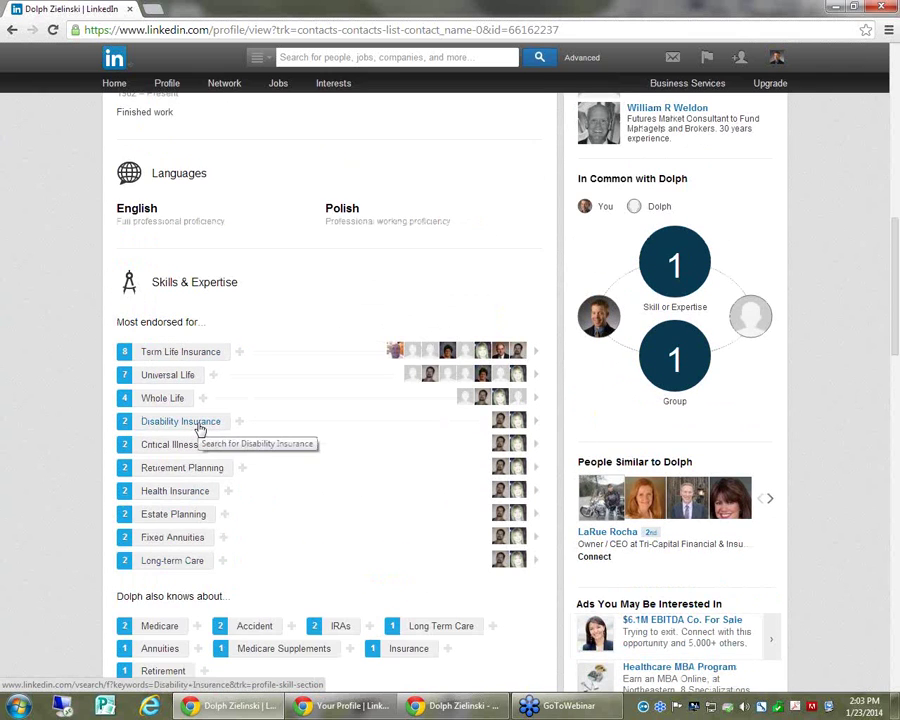
pyautogui.scroll(-1, 200, 428)
pyautogui.scroll(8, 200, 428)
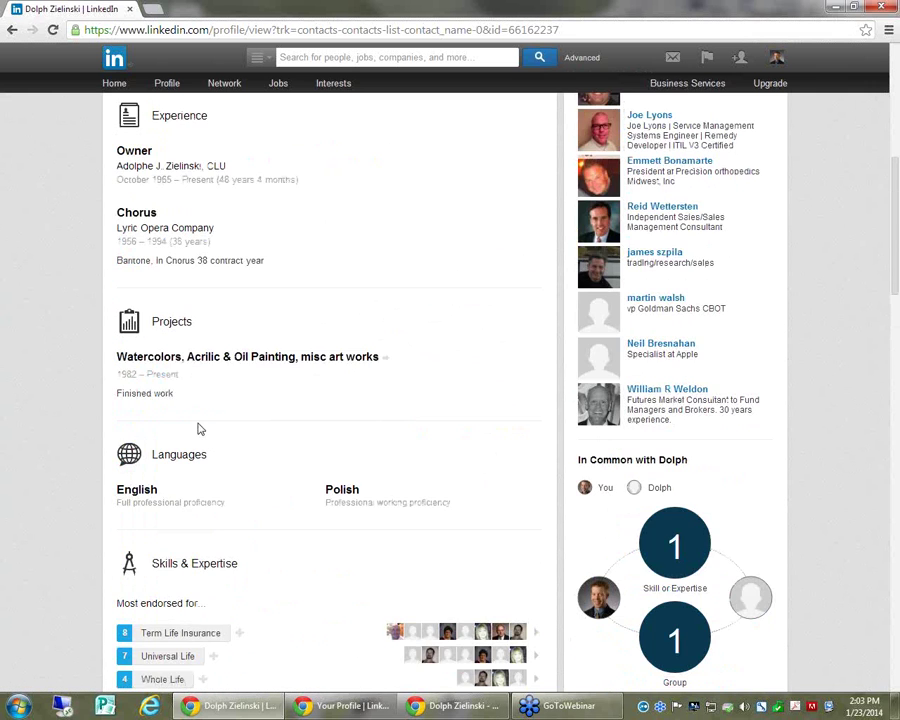
pyautogui.scroll(3, 370, 403)
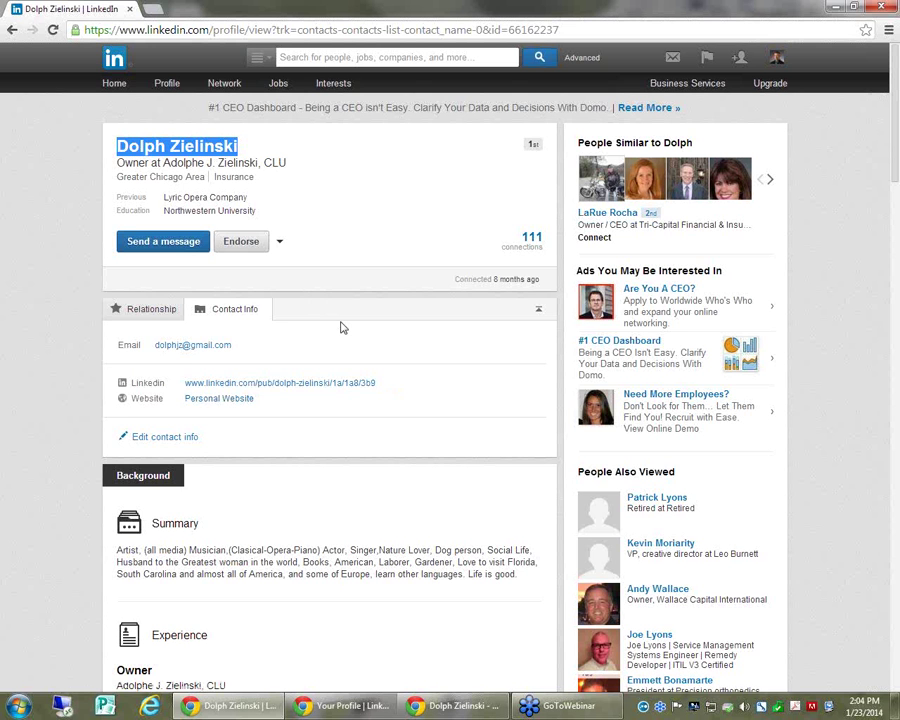
pyautogui.scroll(-2, 340, 327)
pyautogui.scroll(2, 340, 327)
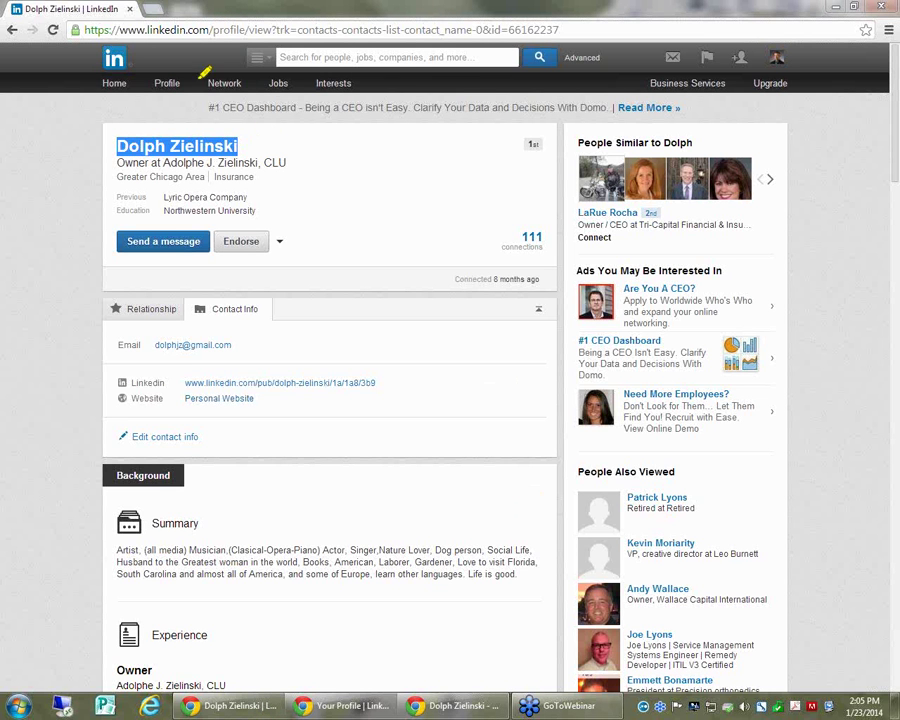
pyautogui.moveTo(206, 104)
pyautogui.mouseDown()
pyautogui.moveTo(88, 168)
pyautogui.moveTo(200, 248)
pyautogui.moveTo(325, 175)
pyautogui.moveTo(204, 127)
pyautogui.mouseUp()
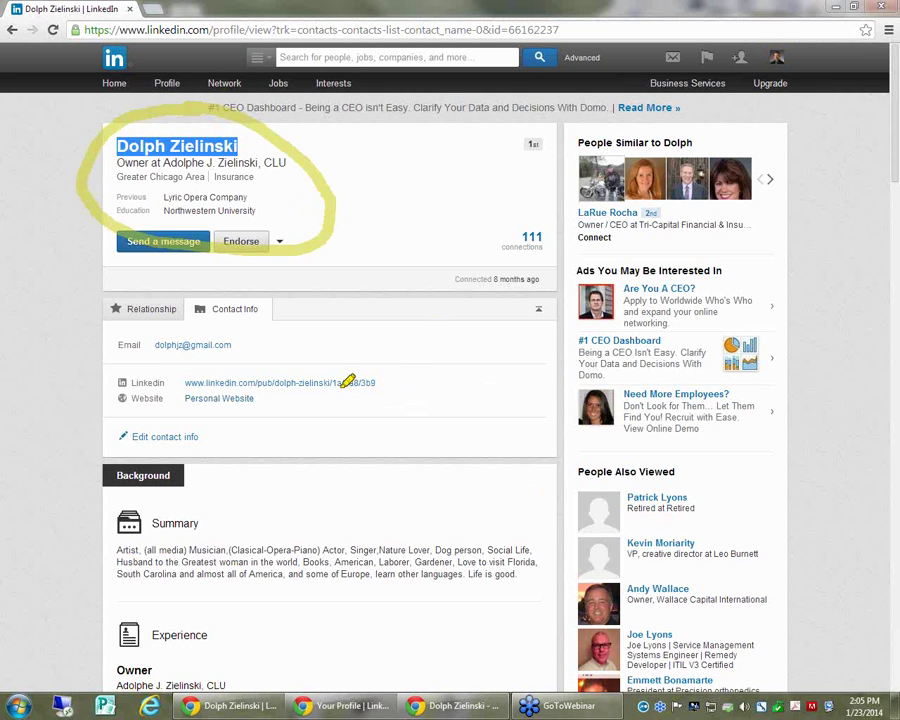
pyautogui.moveTo(389, 307)
pyautogui.mouseDown()
pyautogui.moveTo(155, 306)
pyautogui.moveTo(272, 452)
pyautogui.moveTo(472, 462)
pyautogui.mouseUp()
pyautogui.moveTo(525, 441)
pyautogui.mouseDown()
pyautogui.moveTo(381, 303)
pyautogui.moveTo(411, 345)
pyautogui.mouseUp()
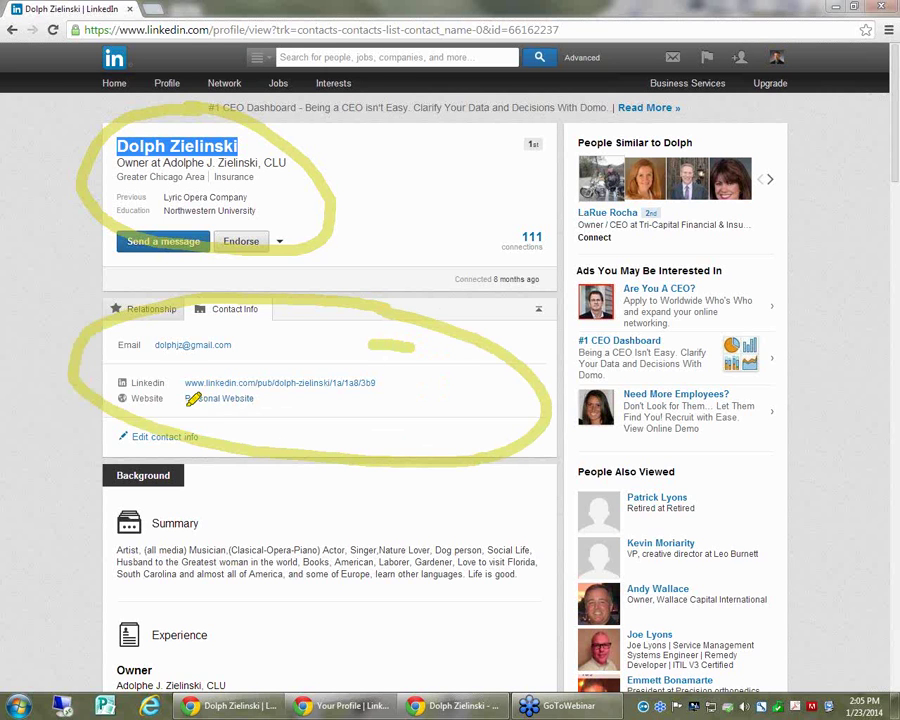
pyautogui.moveTo(188, 400); pyautogui.dragTo(254, 399)
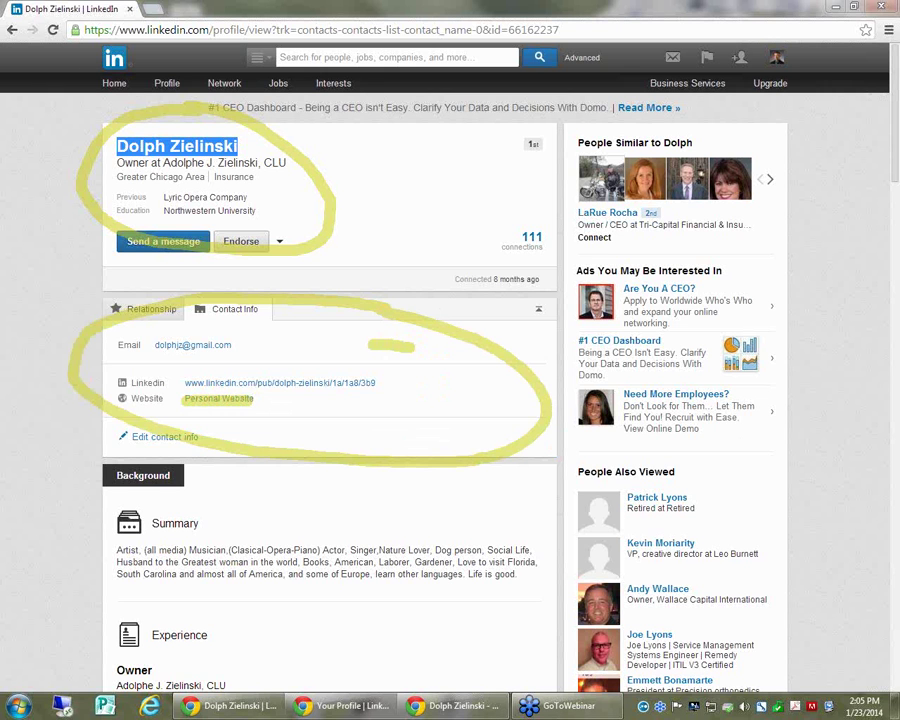
pyautogui.press('Escape')
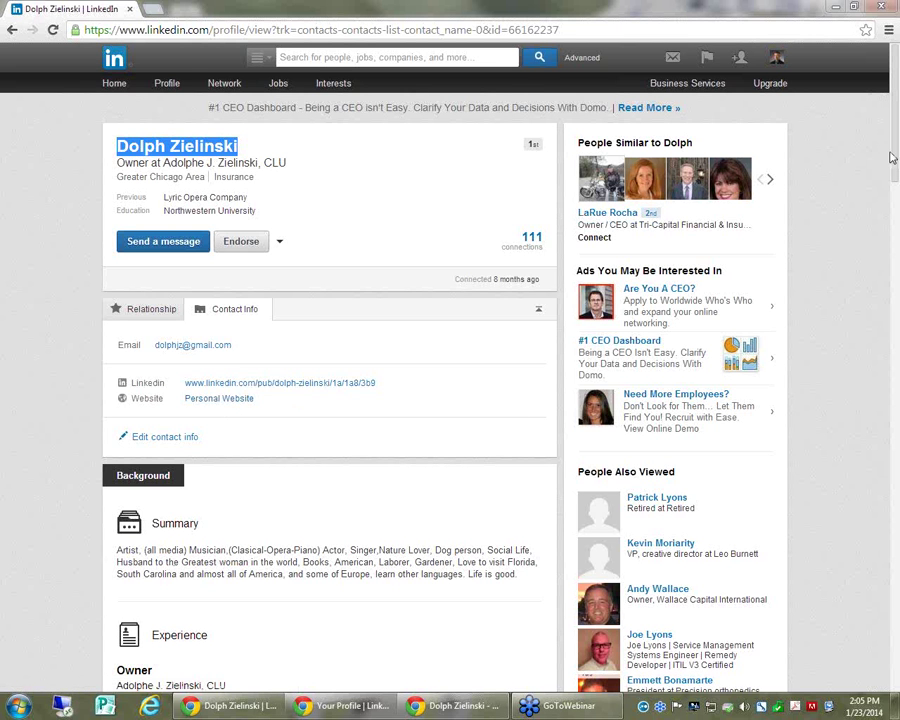
# Step: Highlight weak Summary phrases like 'Artist', the roles list, 'Love to visit Florida', 'South Carolina'
pyautogui.scroll(-3, 378, 388)
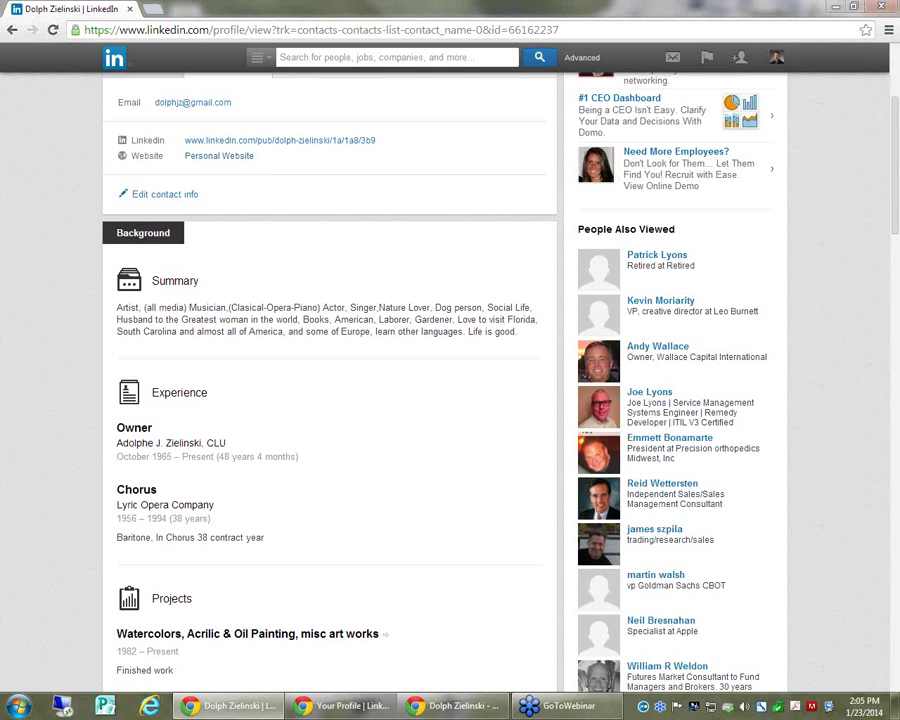
pyautogui.moveTo(116, 308); pyautogui.dragTo(138, 308)
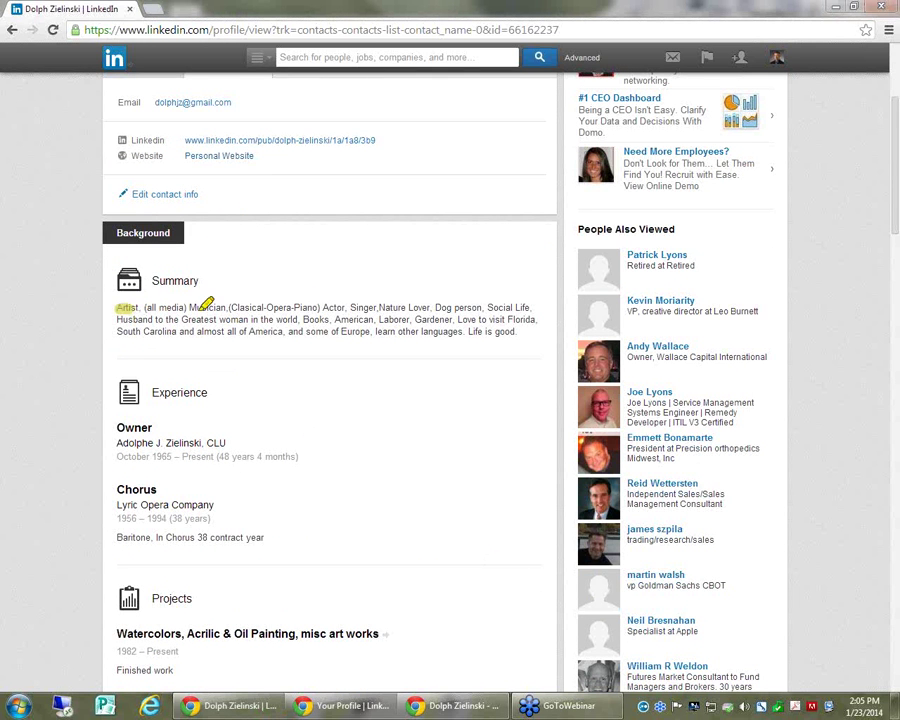
pyautogui.moveTo(203, 308); pyautogui.dragTo(375, 308)
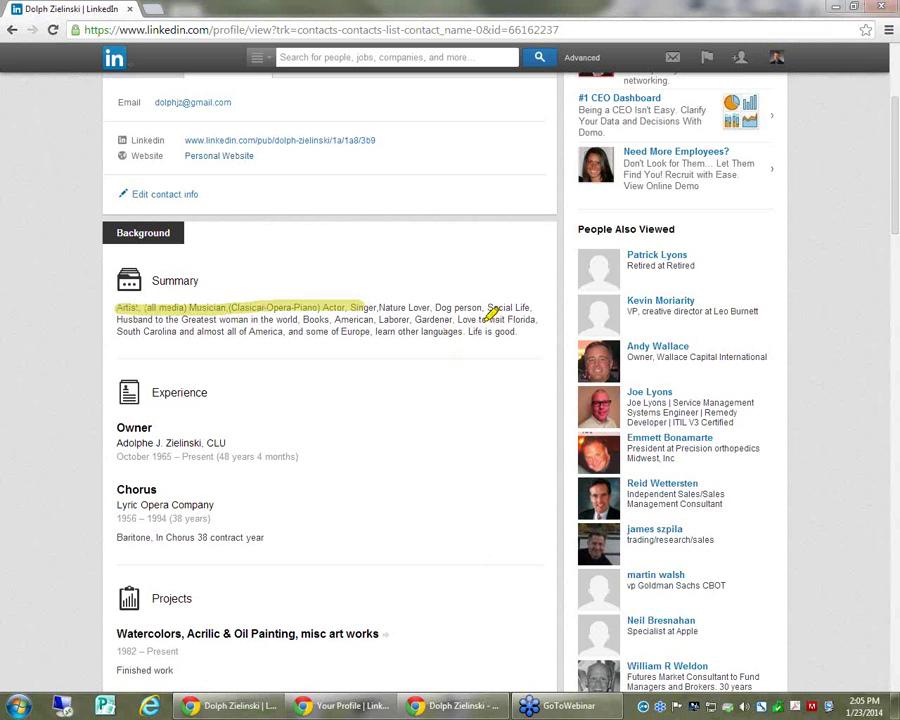
pyautogui.moveTo(458, 320); pyautogui.dragTo(536, 320)
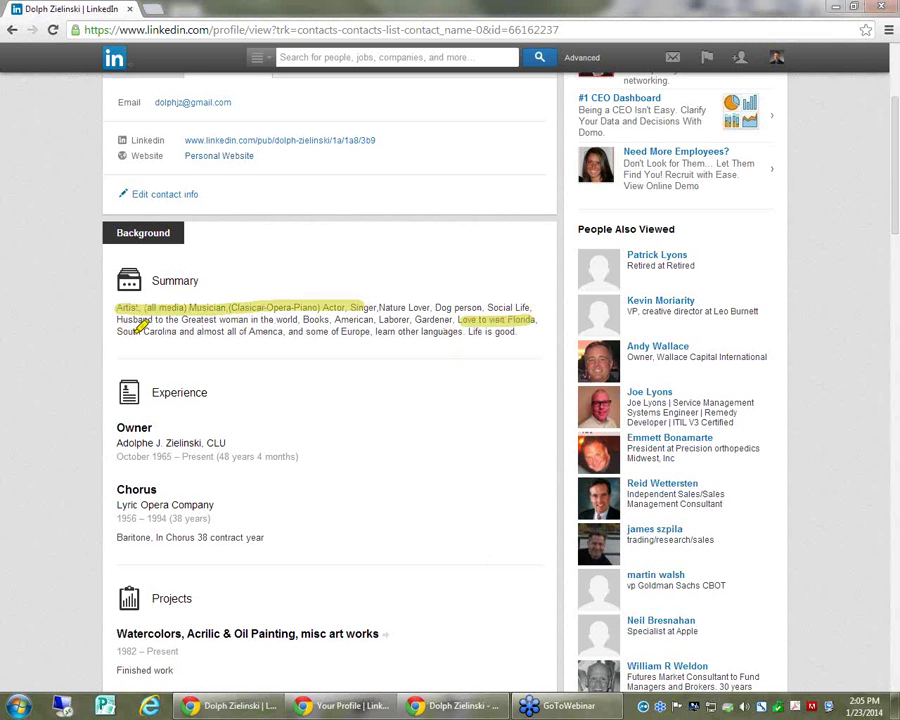
pyautogui.moveTo(130, 331); pyautogui.dragTo(196, 331)
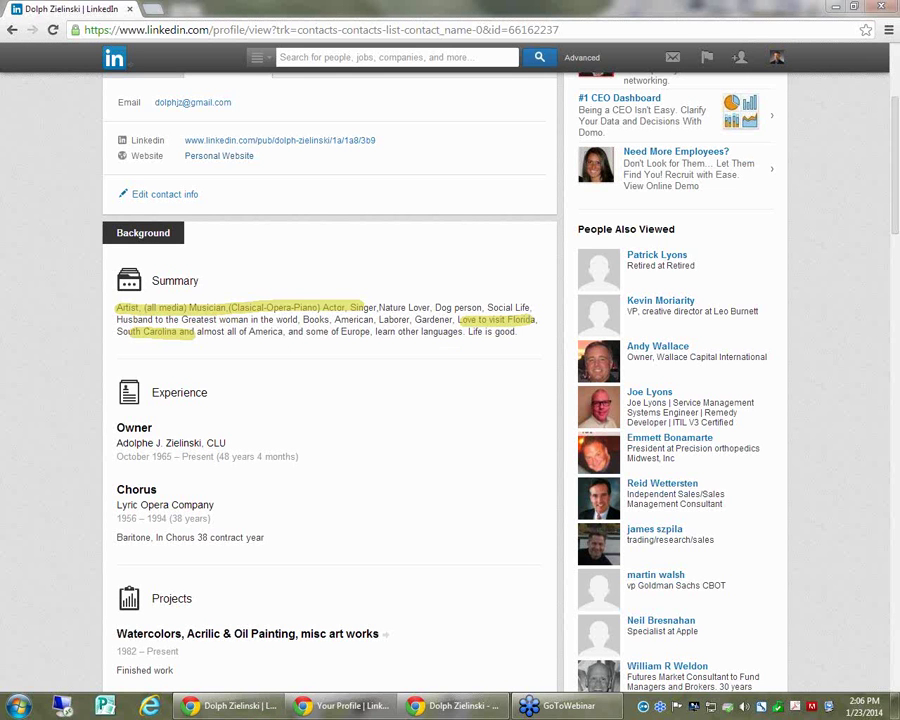
pyautogui.press('Escape')
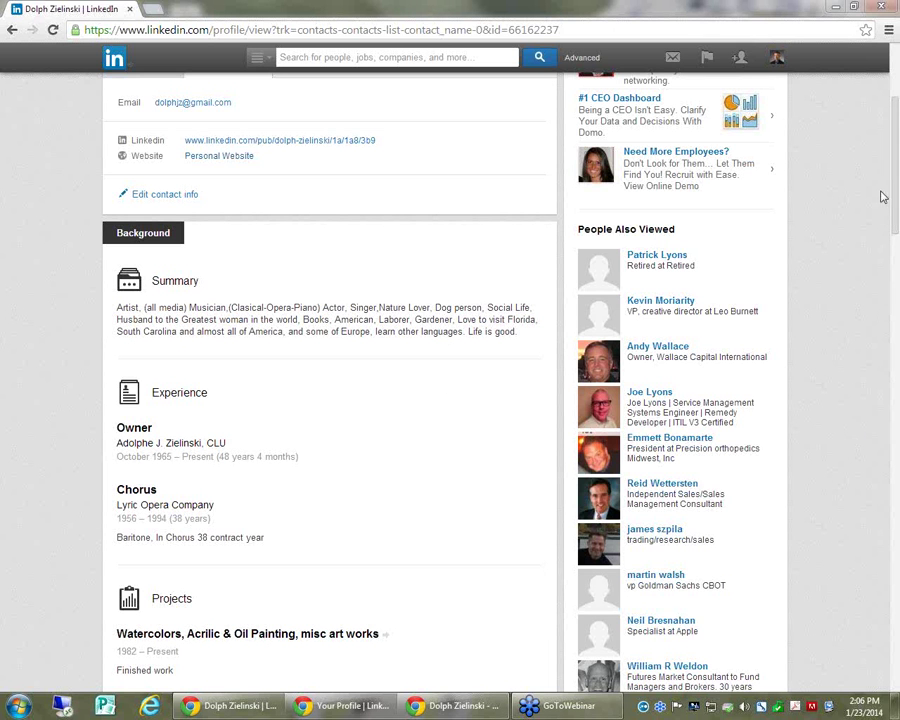
# Step: Scroll down past Education and Honors, then back up to Contact Info and Summary
pyautogui.scroll(-1, 828, 235)
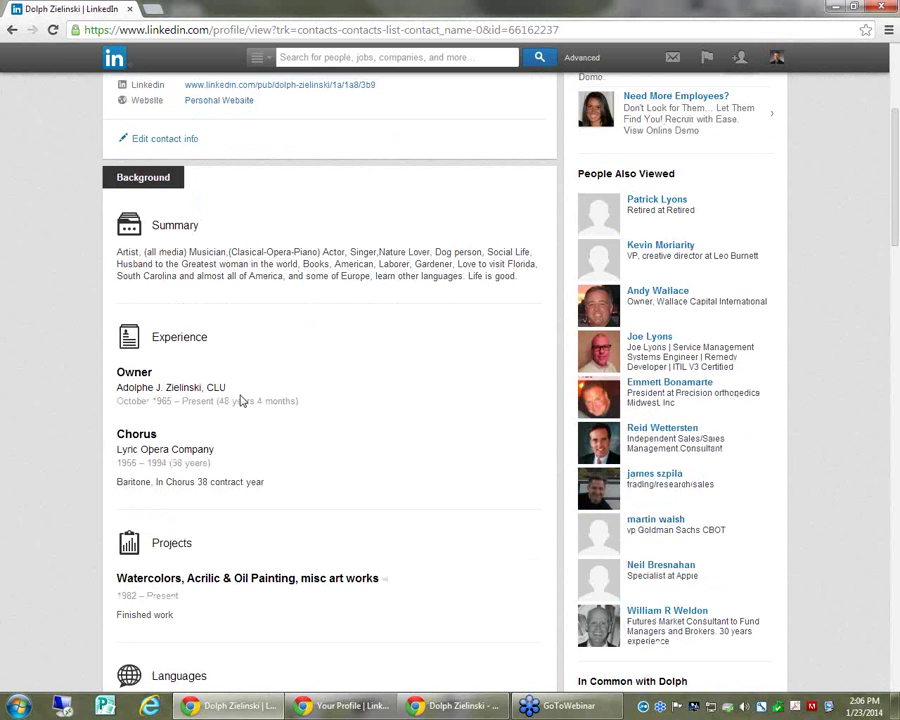
pyautogui.scroll(-5, 280, 414)
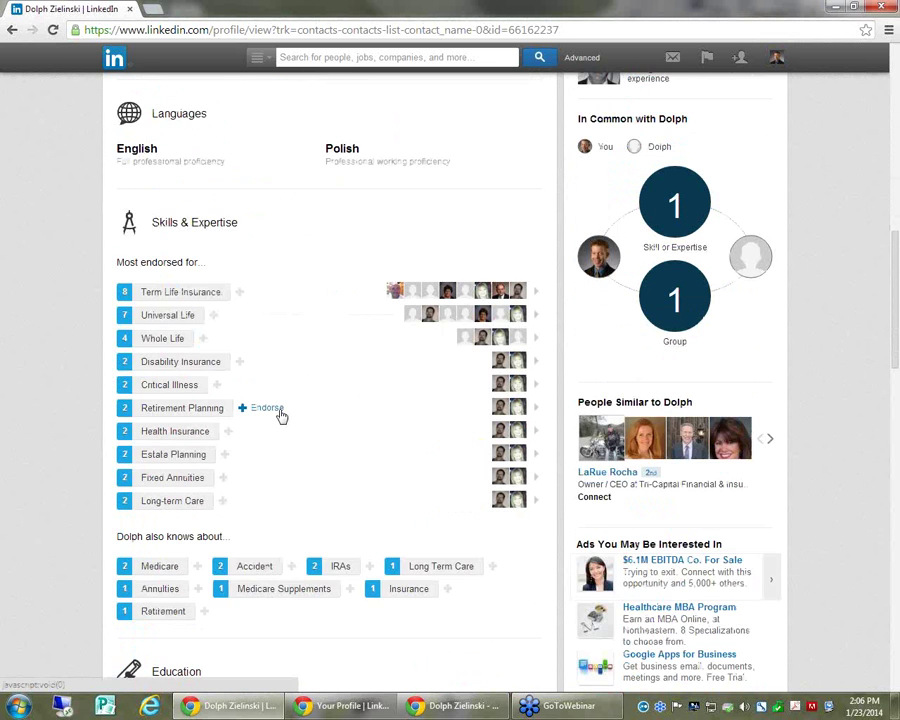
pyautogui.scroll(-1, 280, 414)
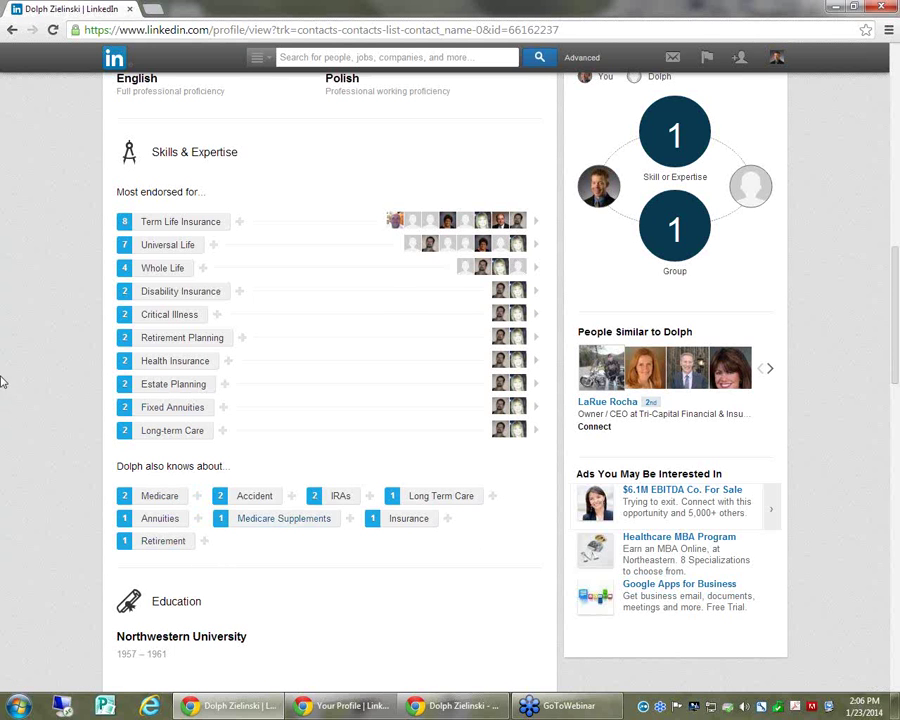
pyautogui.scroll(-2, 268, 438)
pyautogui.scroll(-4, 267, 440)
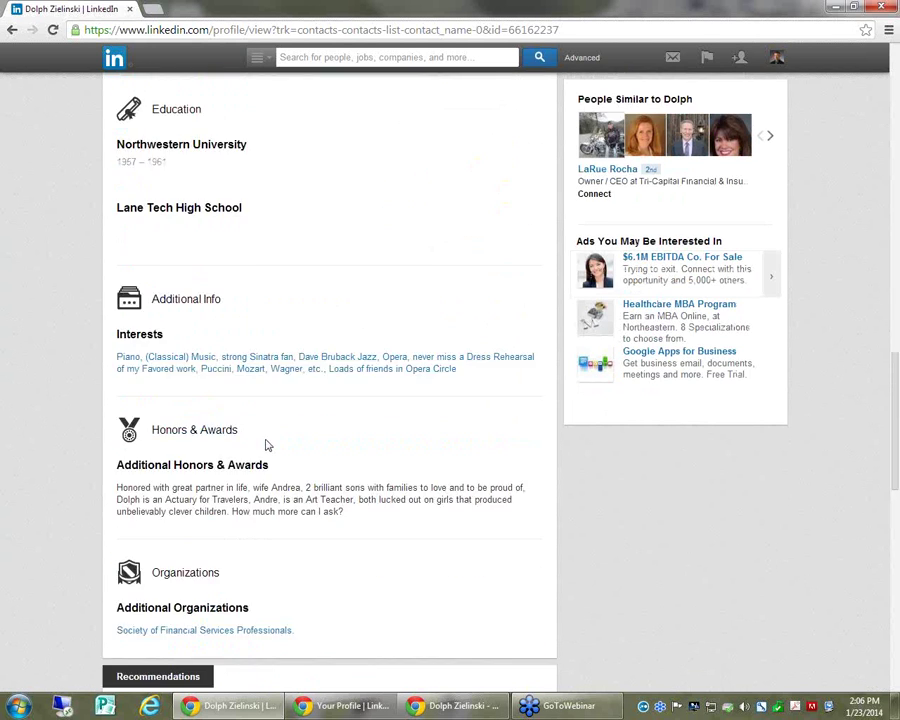
pyautogui.scroll(3, 265, 445)
pyautogui.scroll(10, 265, 447)
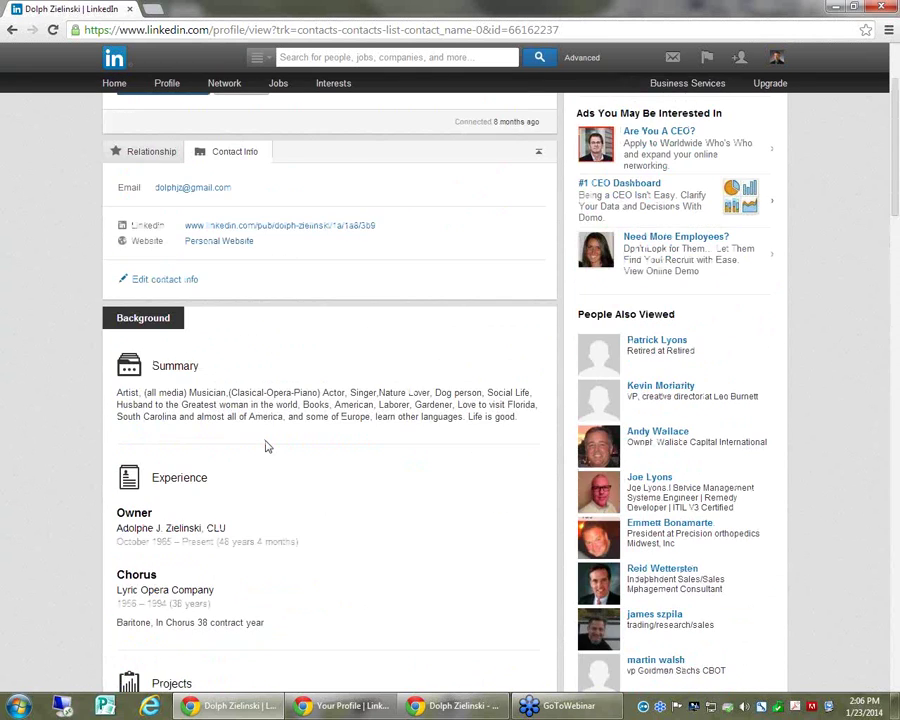
pyautogui.scroll(2, 267, 446)
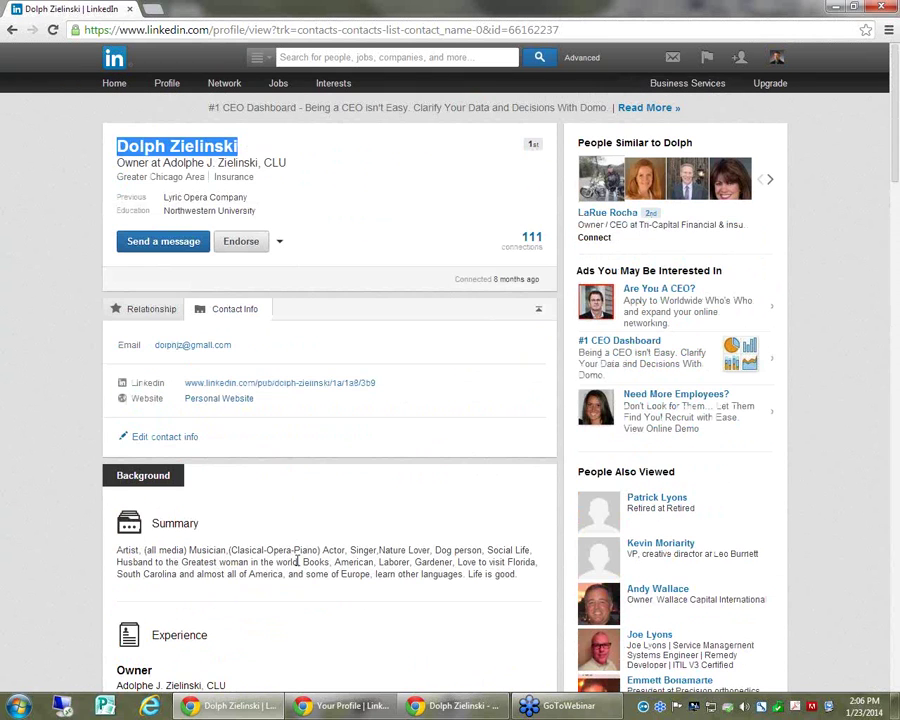
# Step: Switch to the presenter's own profile and highlight the work phone number and email
pyautogui.click(372, 706)
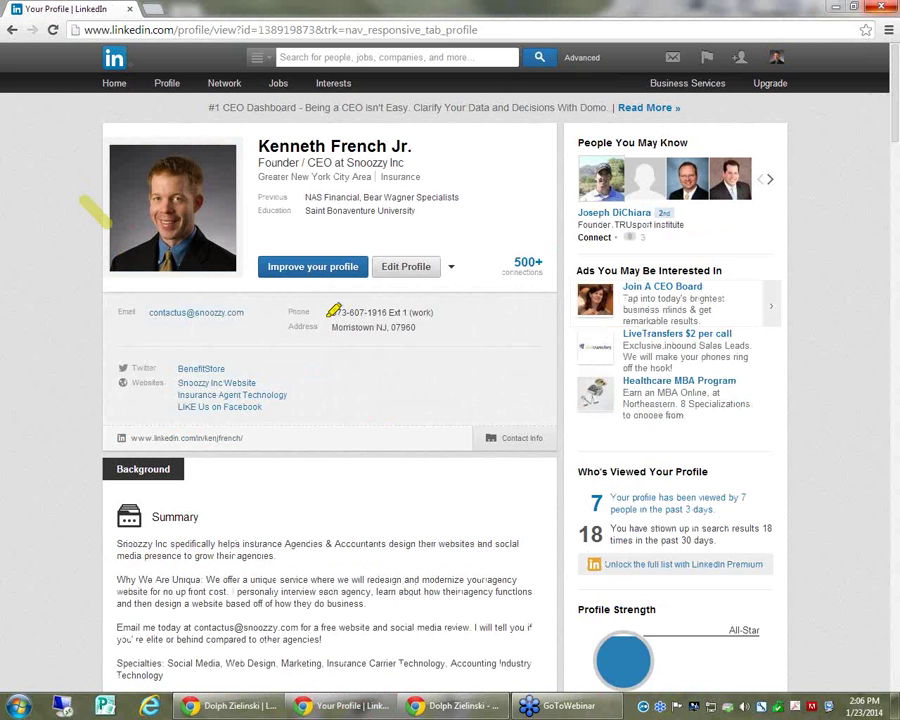
pyautogui.moveTo(326, 313); pyautogui.dragTo(435, 313)
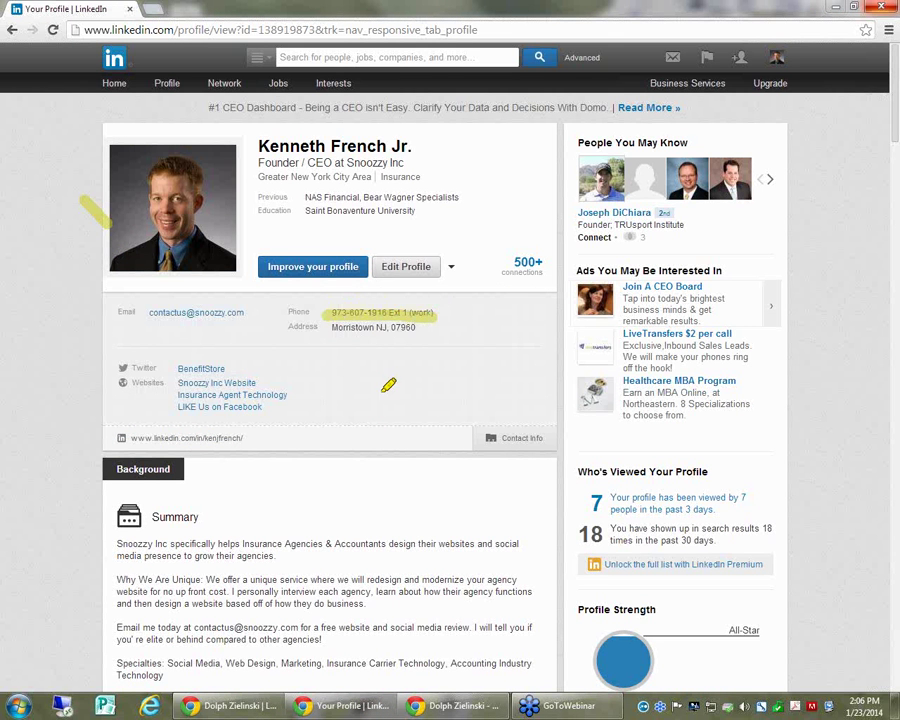
pyautogui.moveTo(150, 313); pyautogui.dragTo(240, 313)
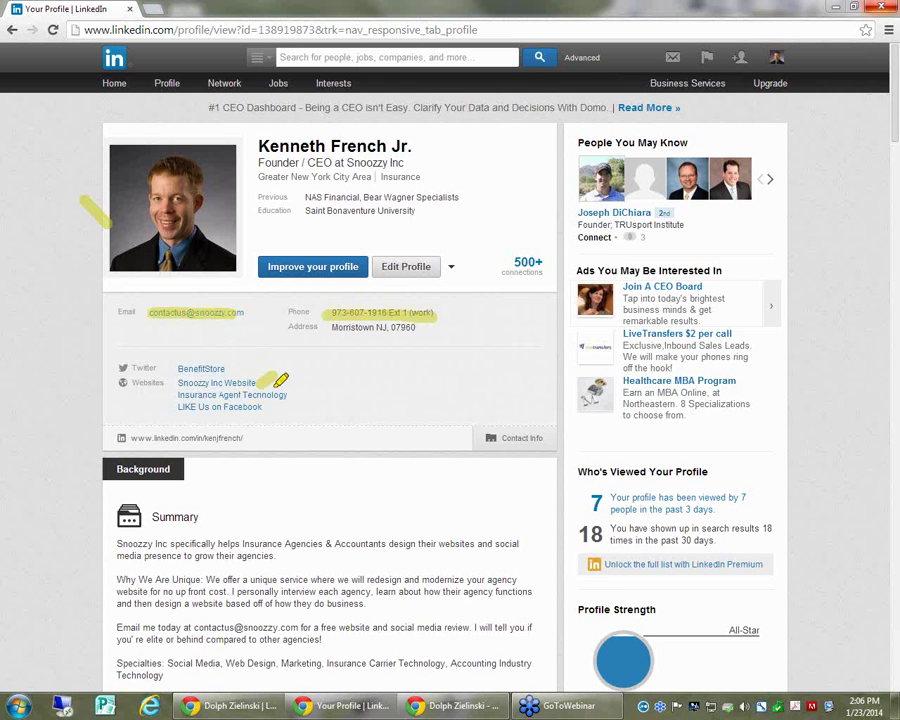
# Step: Mark the three website links: Insurance Agent Technology, Snoozzy Inc Website and Facebook
pyautogui.moveTo(258, 386); pyautogui.dragTo(276, 377)
pyautogui.moveTo(288, 398); pyautogui.dragTo(314, 383)
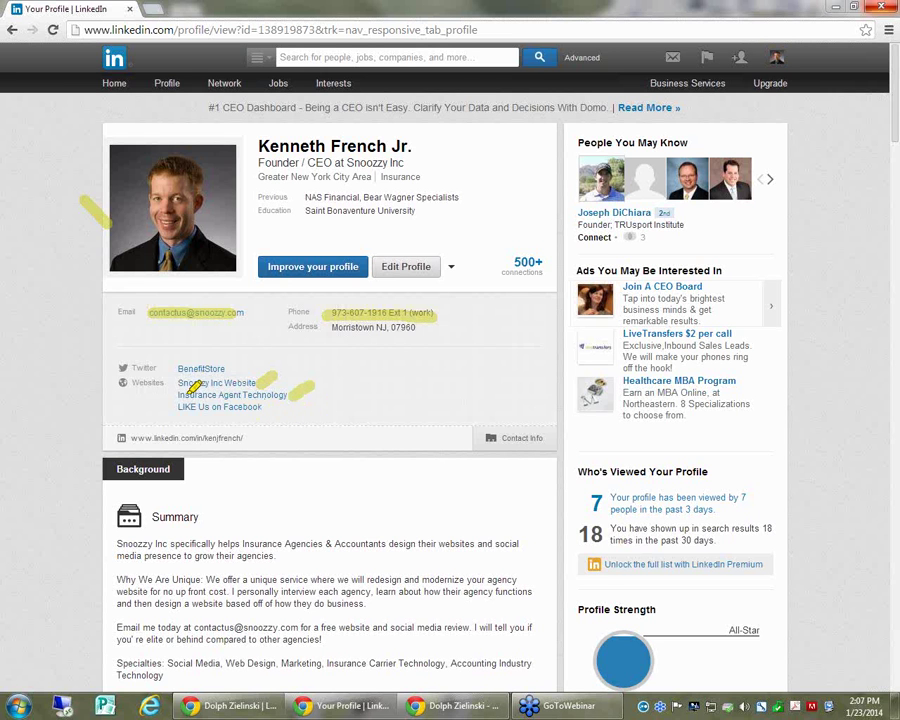
pyautogui.moveTo(178, 396); pyautogui.dragTo(292, 394)
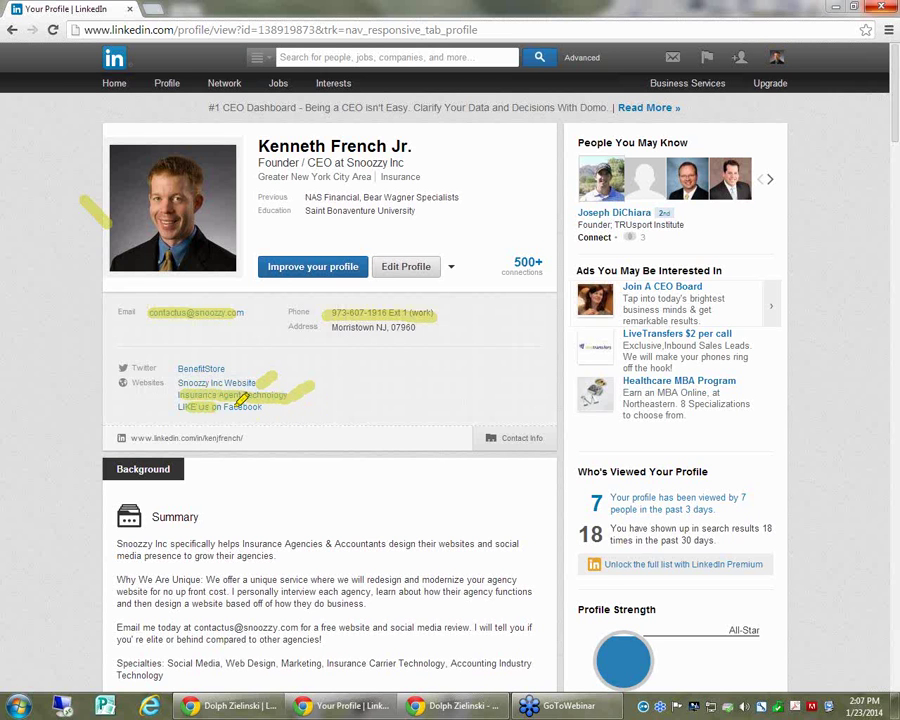
pyautogui.moveTo(180, 384); pyautogui.dragTo(256, 383)
pyautogui.moveTo(178, 408); pyautogui.dragTo(250, 408)
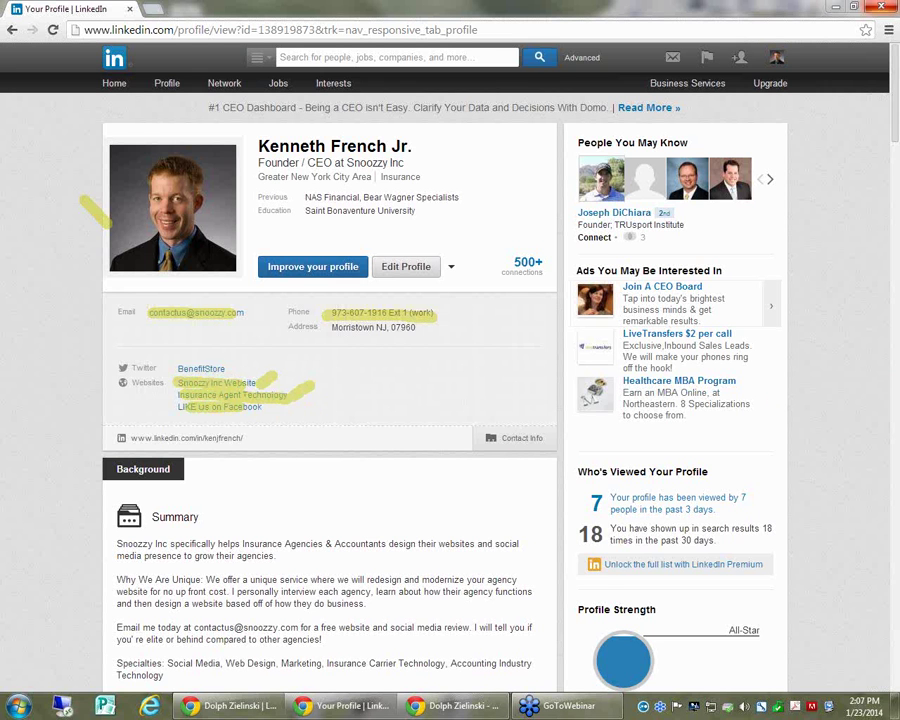
# Step: Scroll to the presenter's Summary and select the 'Why We Are Unique' text
pyautogui.press('Escape')
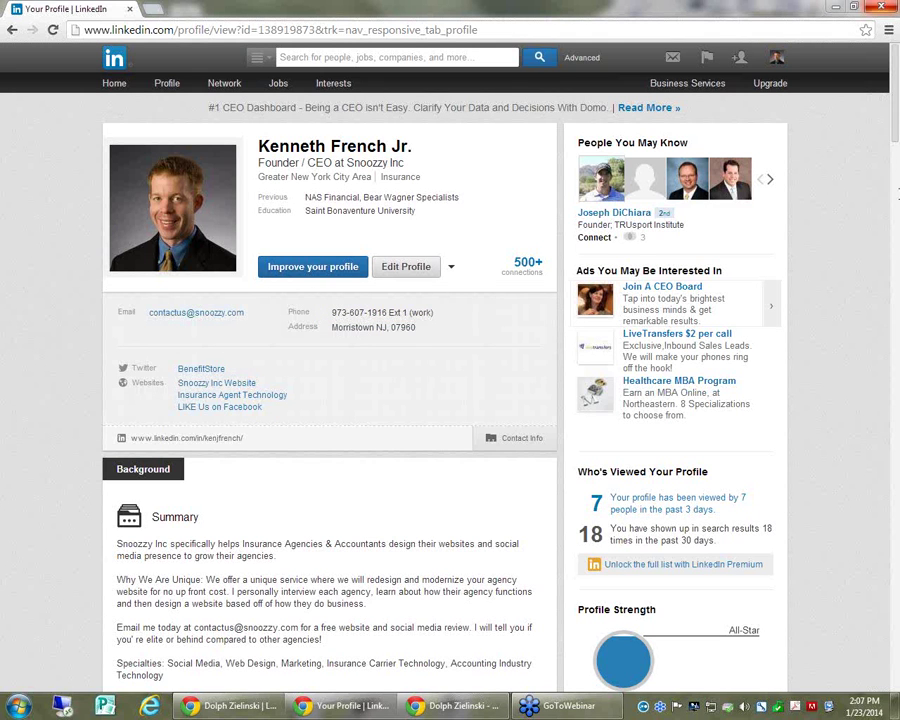
pyautogui.scroll(-2, 593, 379)
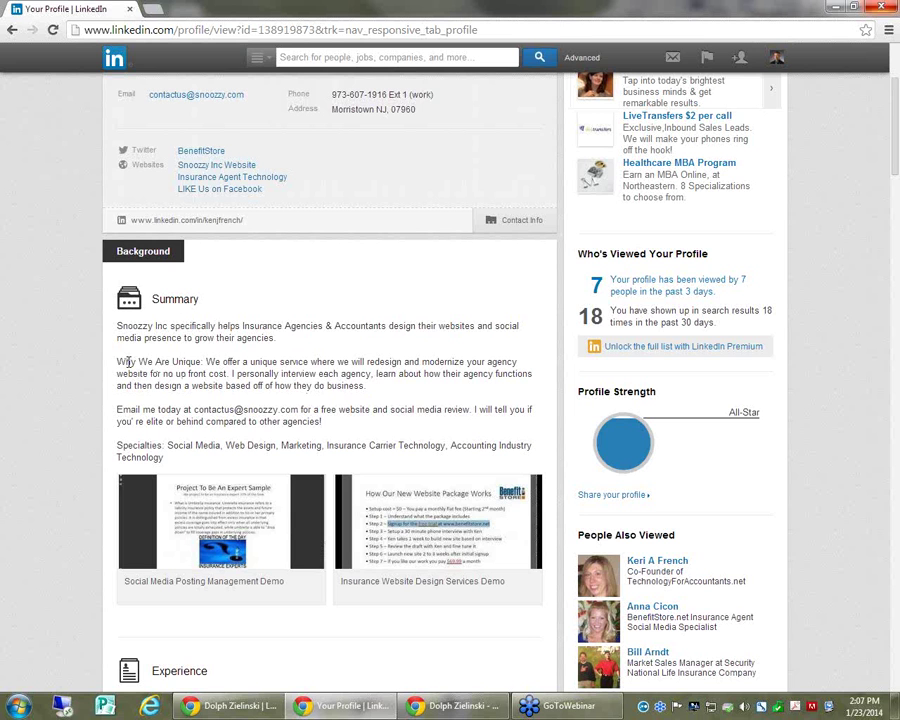
pyautogui.moveTo(125, 362); pyautogui.dragTo(218, 365)
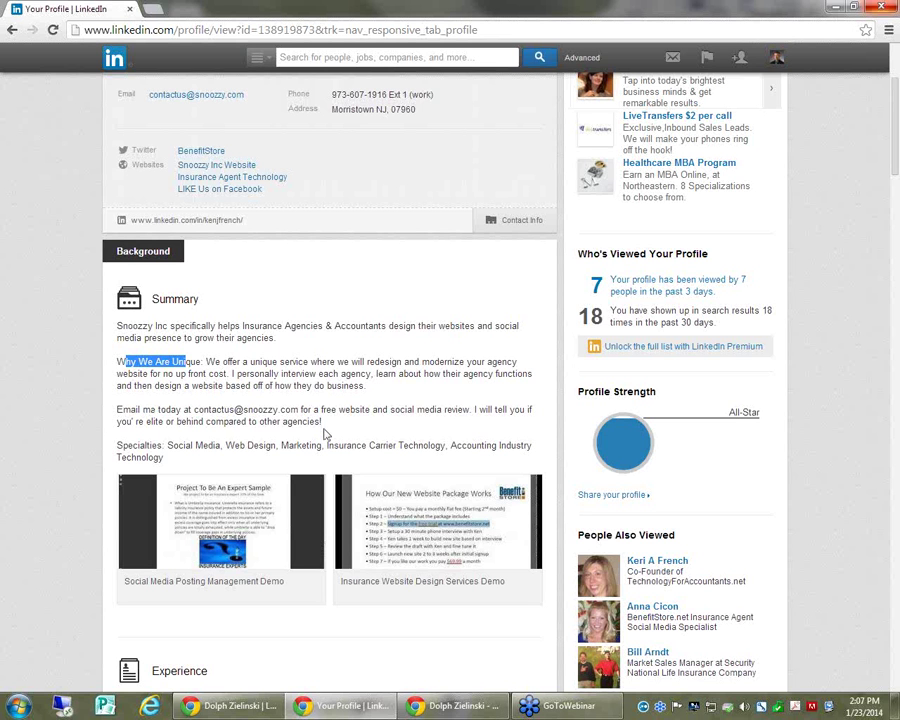
# Step: Draw arrows pointing at the two embedded demo presentations, then clear them
pyautogui.scroll(-1, 322, 432)
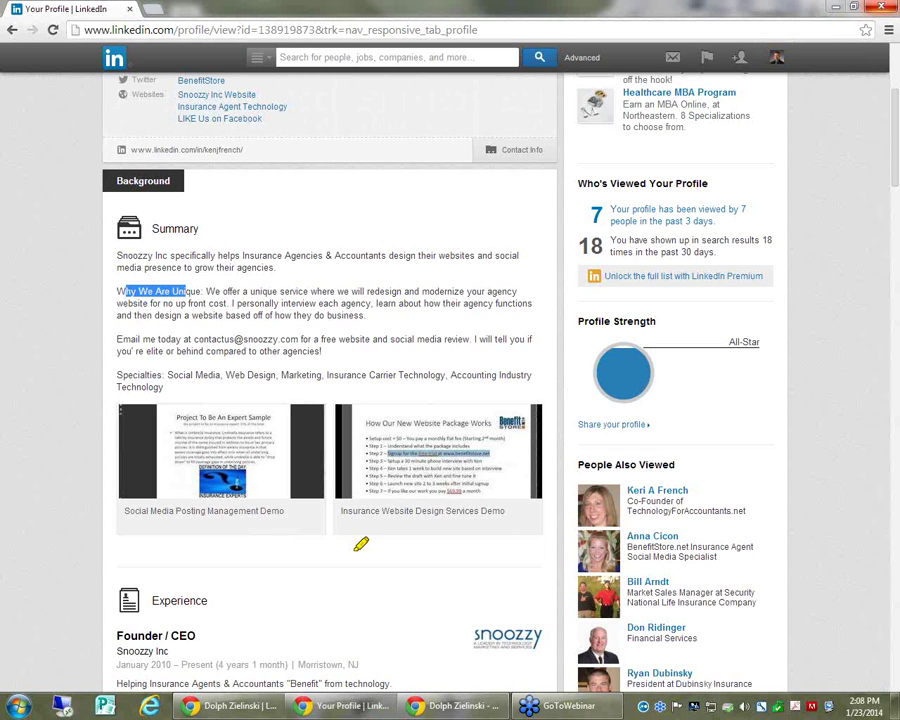
pyautogui.moveTo(197, 555)
pyautogui.mouseDown()
pyautogui.moveTo(228, 532)
pyautogui.moveTo(260, 562)
pyautogui.moveTo(215, 590)
pyautogui.mouseUp()
pyautogui.moveTo(378, 580)
pyautogui.mouseDown()
pyautogui.moveTo(418, 547)
pyautogui.moveTo(451, 591)
pyautogui.mouseUp()
pyautogui.moveTo(418, 530); pyautogui.dragTo(405, 628)
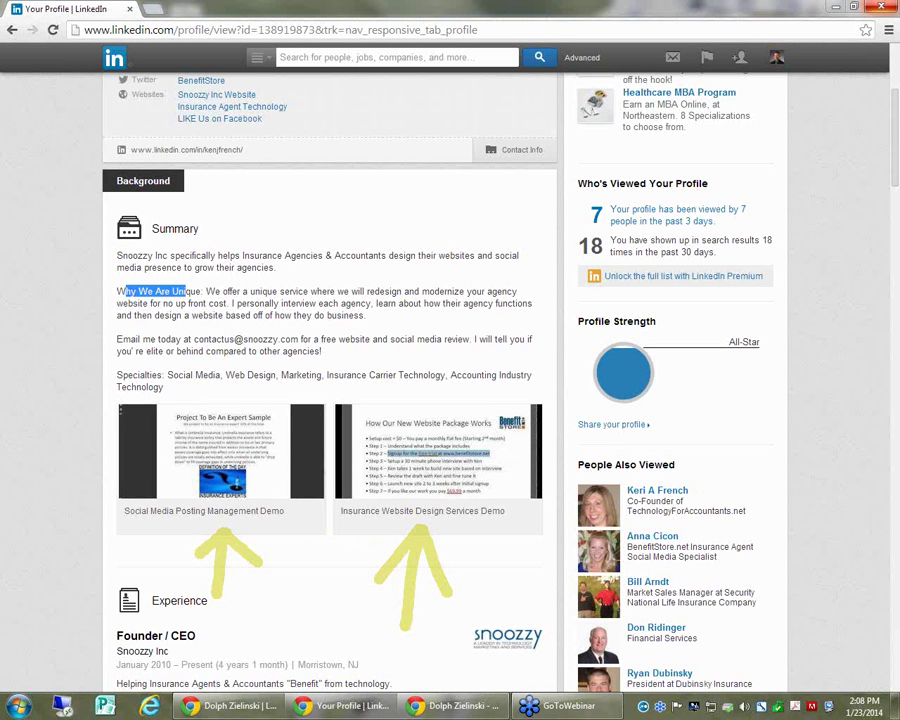
pyautogui.press('Escape')
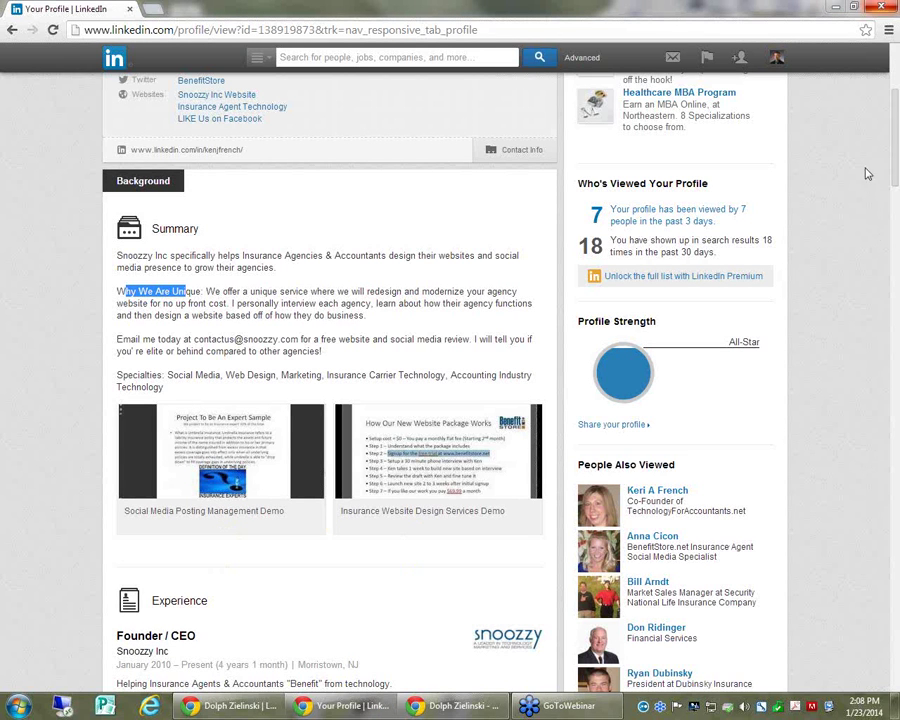
# Step: Scroll down to the Skills & Expertise section and underline it
pyautogui.moveTo(895, 165); pyautogui.dragTo(876, 351)
pyautogui.scroll(-1, 131, 330)
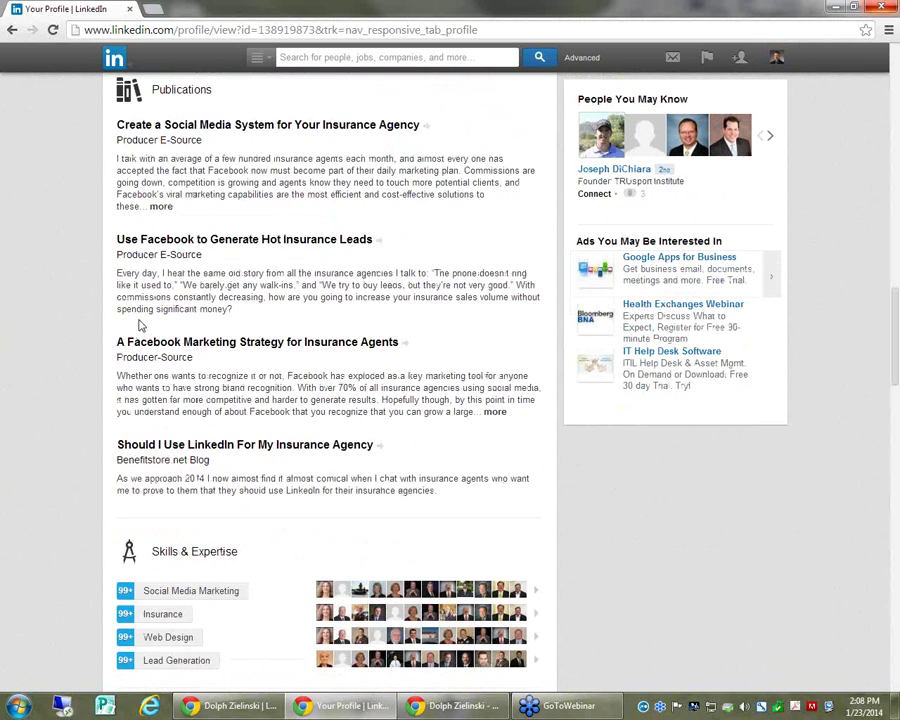
pyautogui.scroll(-2, 143, 362)
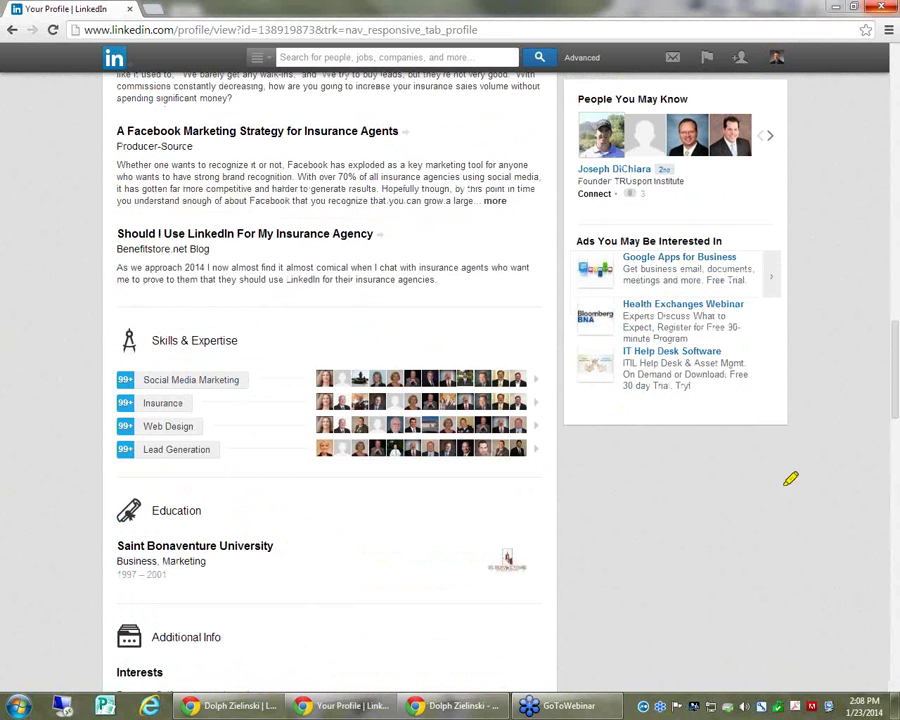
pyautogui.moveTo(307, 313)
pyautogui.mouseDown()
pyautogui.moveTo(190, 314)
pyautogui.moveTo(106, 460)
pyautogui.moveTo(315, 482)
pyautogui.moveTo(571, 458)
pyautogui.moveTo(456, 325)
pyautogui.moveTo(301, 313)
pyautogui.mouseUp()
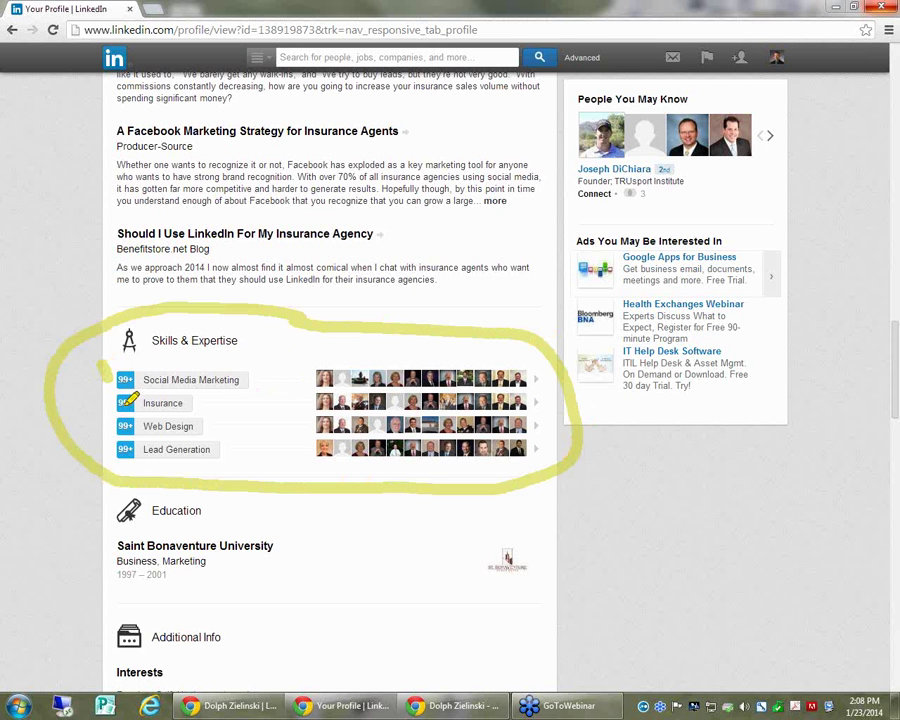
# Step: Mark the 99+ endorsement counts and view the Social Media Marketing endorsers list
pyautogui.moveTo(100, 401)
pyautogui.mouseDown()
pyautogui.moveTo(110, 404)
pyautogui.moveTo(110, 450)
pyautogui.mouseUp()
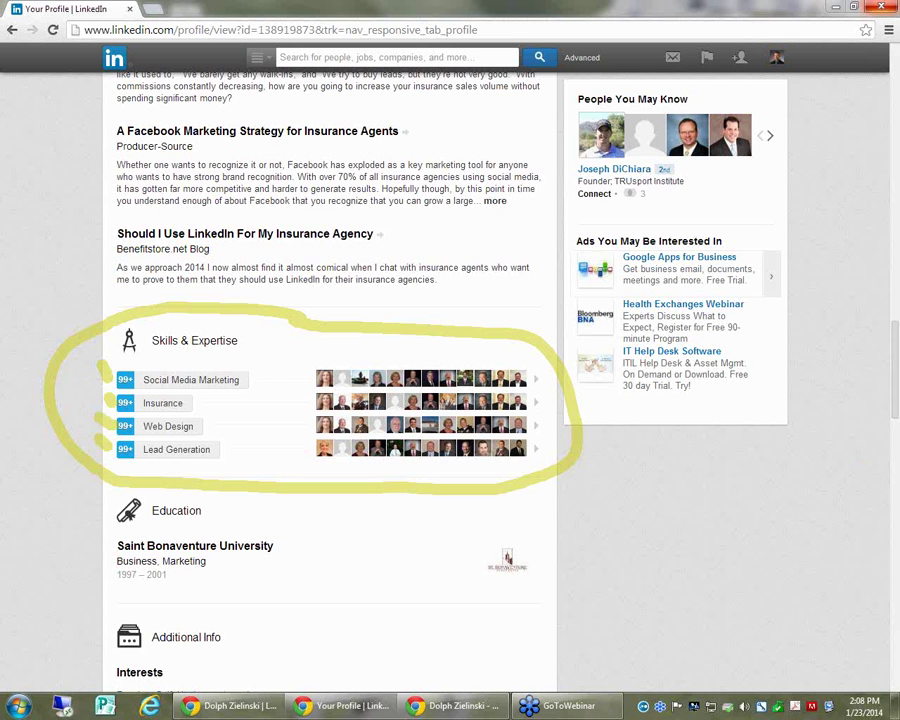
pyautogui.press('Escape')
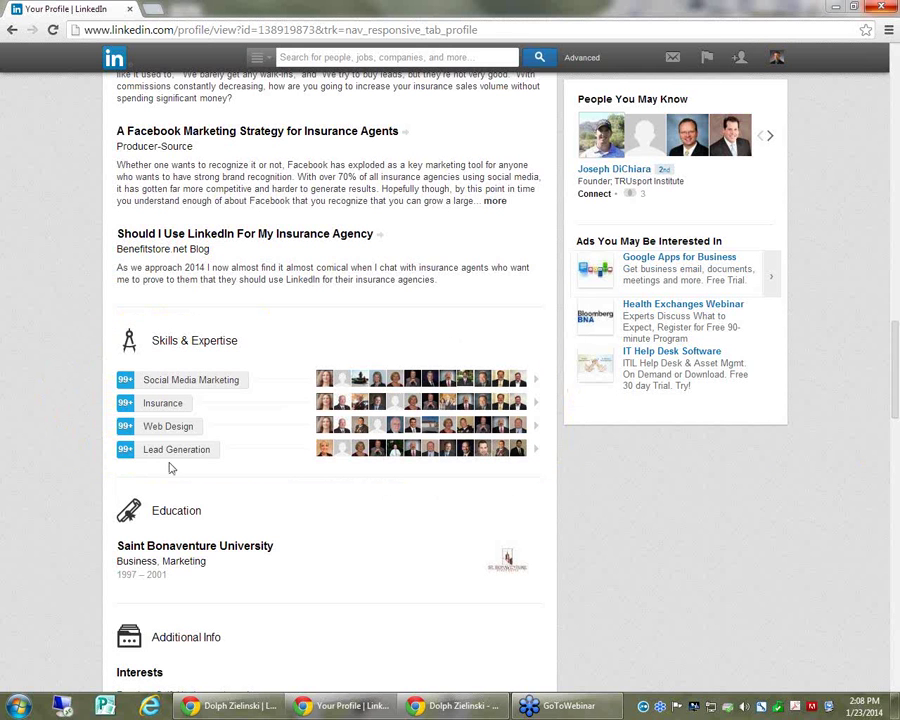
pyautogui.click(126, 382)
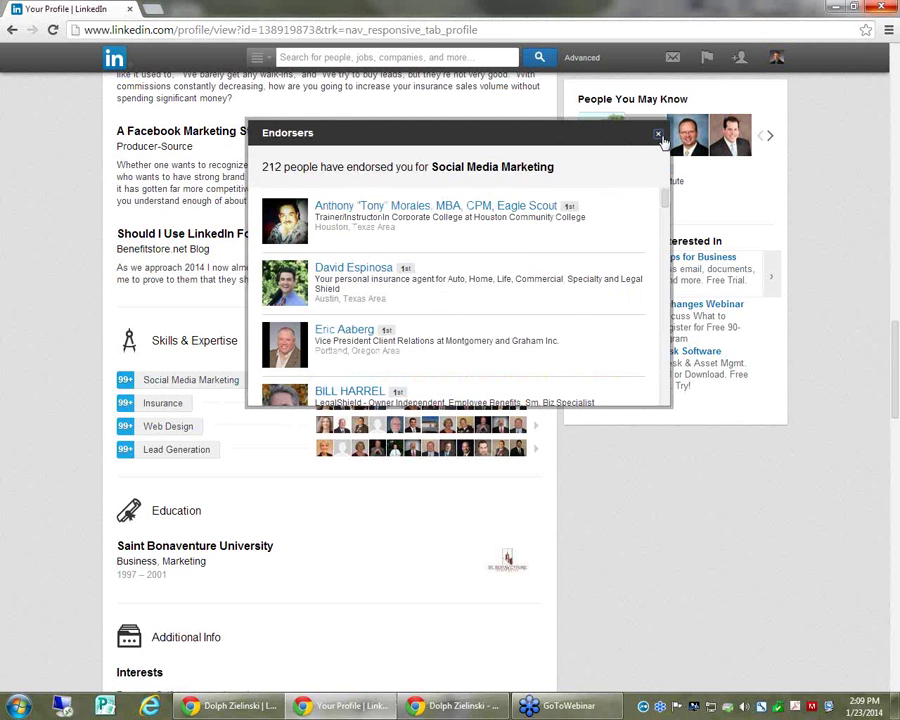
pyautogui.click(658, 134)
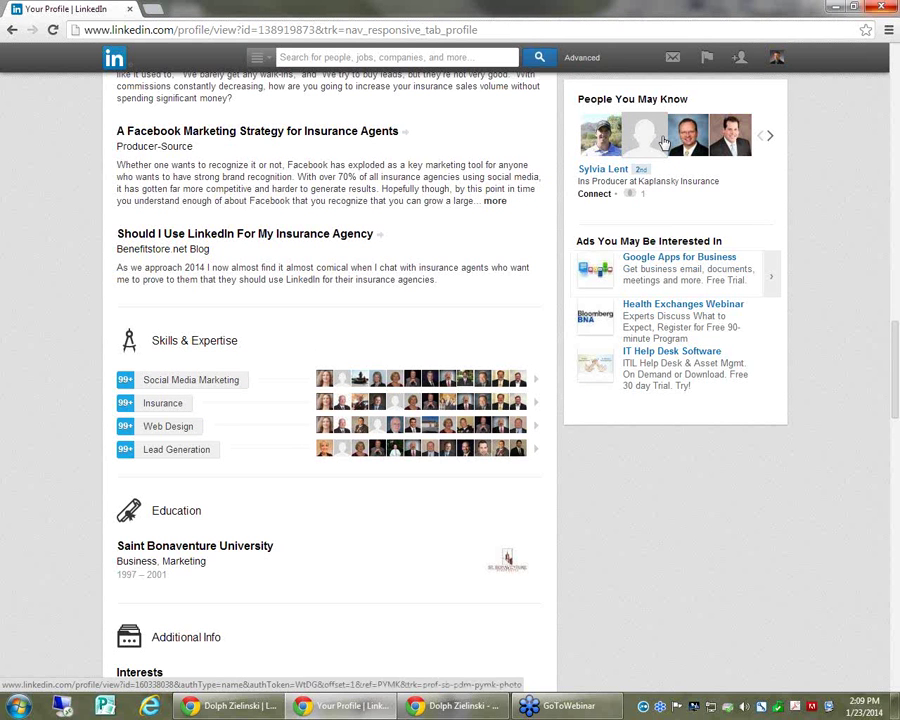
# Step: Show the agent's lightly endorsed skills on his profile for comparison
pyautogui.click(270, 706)
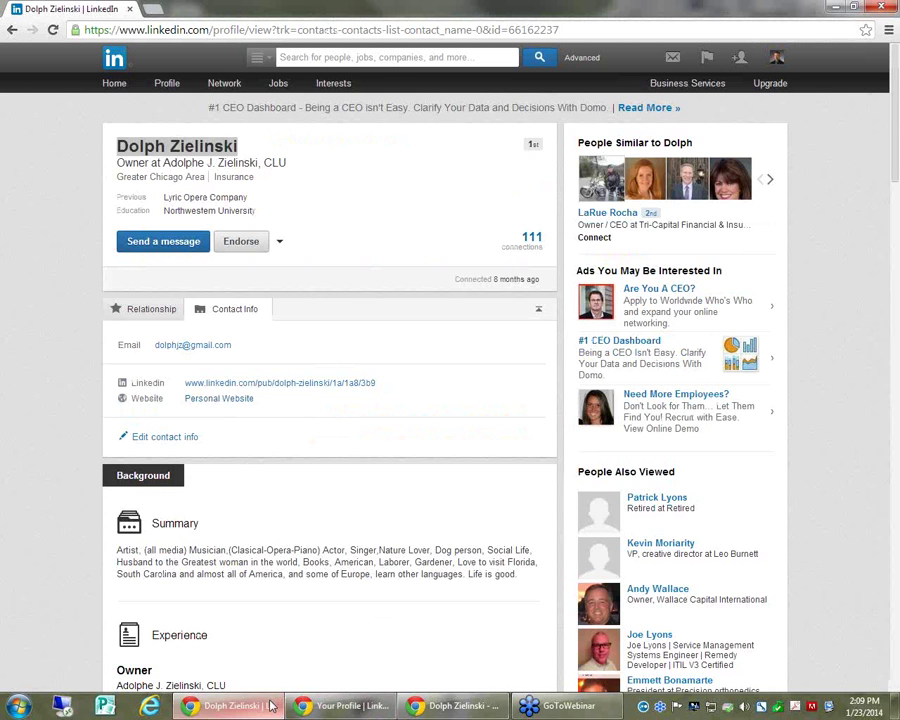
pyautogui.scroll(-9, 219, 559)
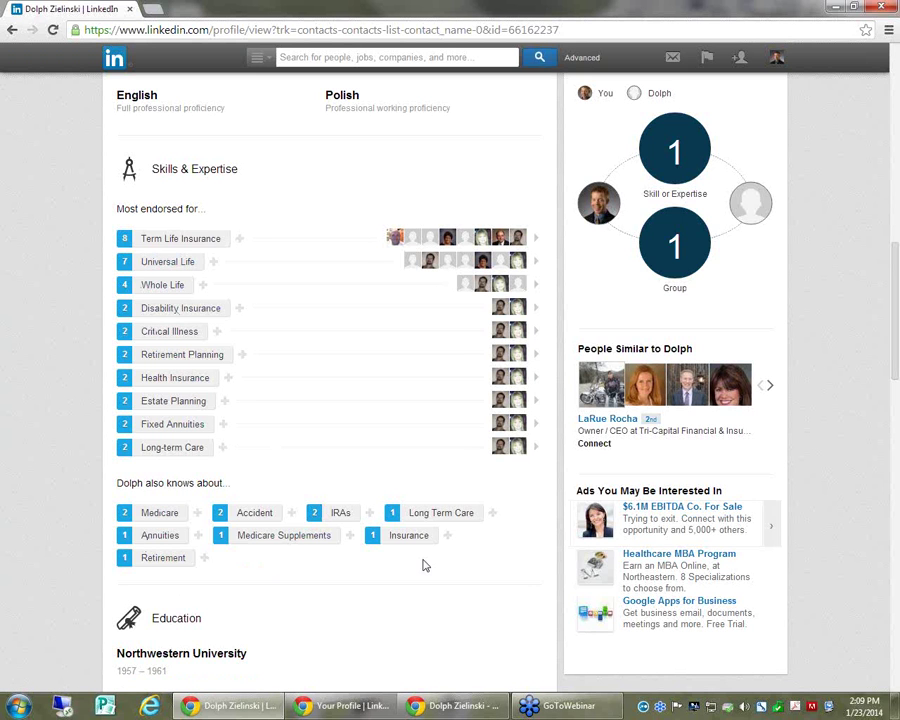
pyautogui.moveTo(248, 244)
# Step: Return to the presenter's own profile and scroll back to the top
pyautogui.click(318, 703)
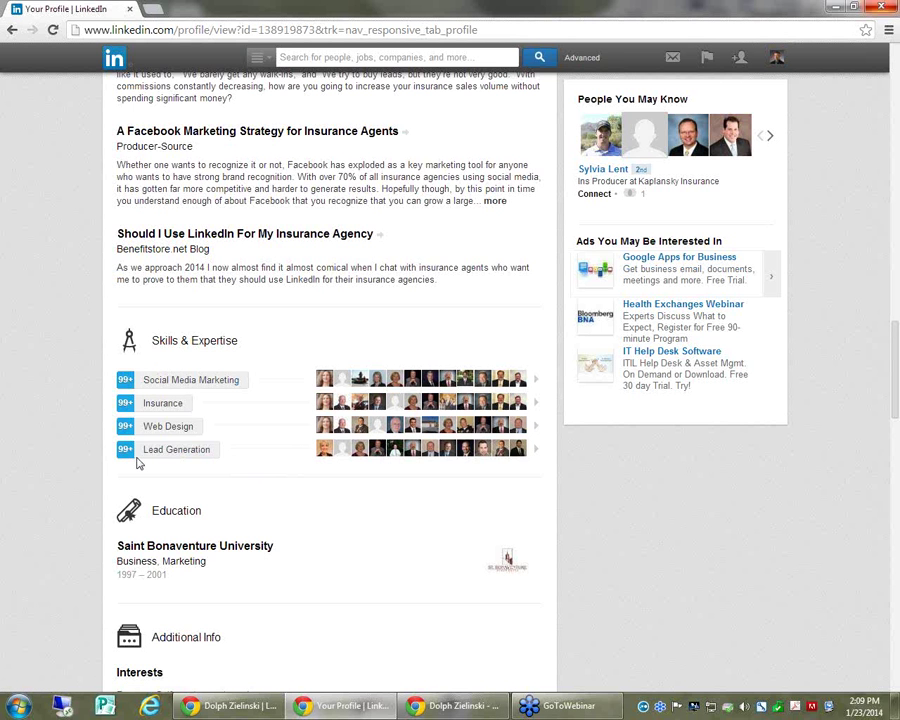
pyautogui.scroll(20, 139, 462)
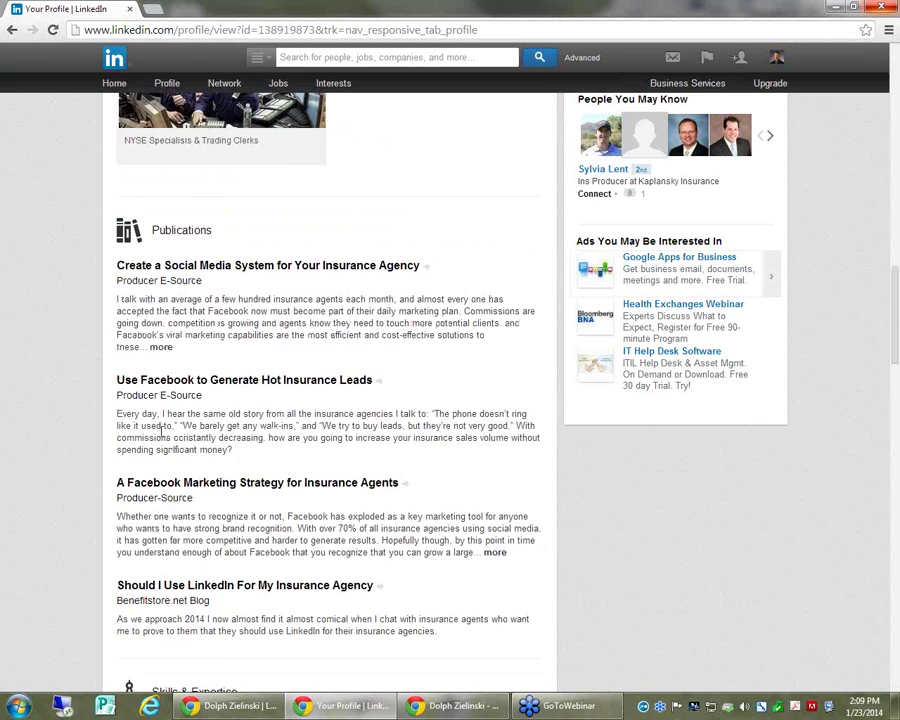
pyautogui.scroll(1, 241, 295)
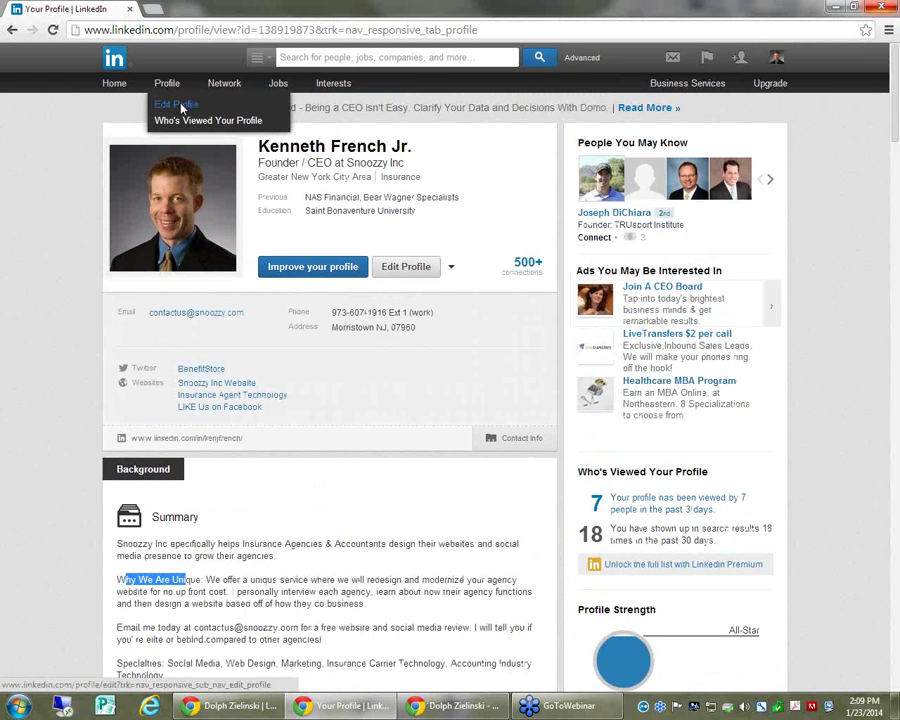
pyautogui.click(178, 103)
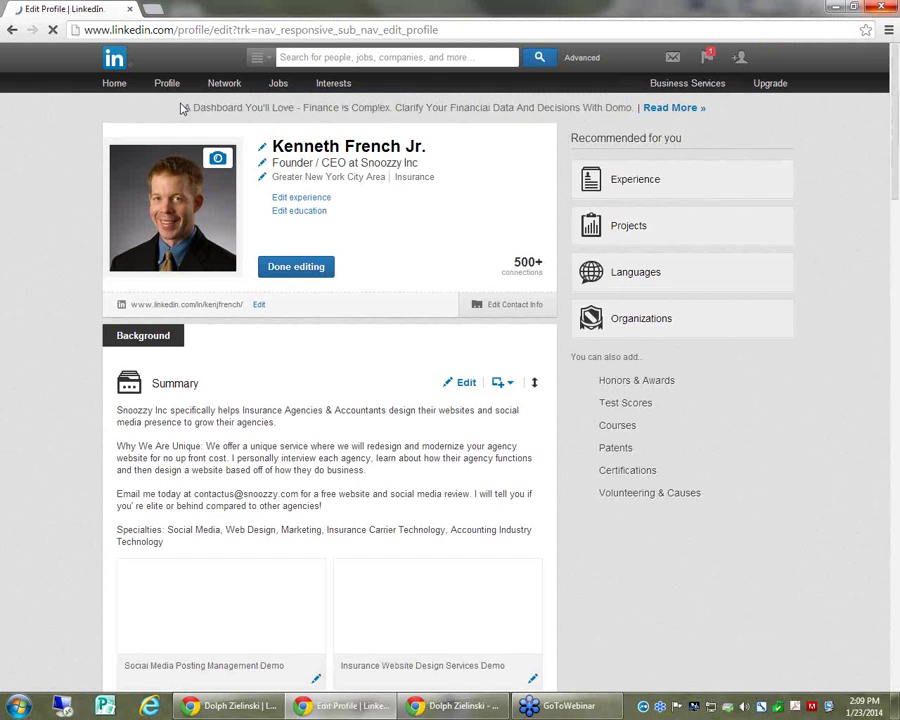
pyautogui.click(517, 310)
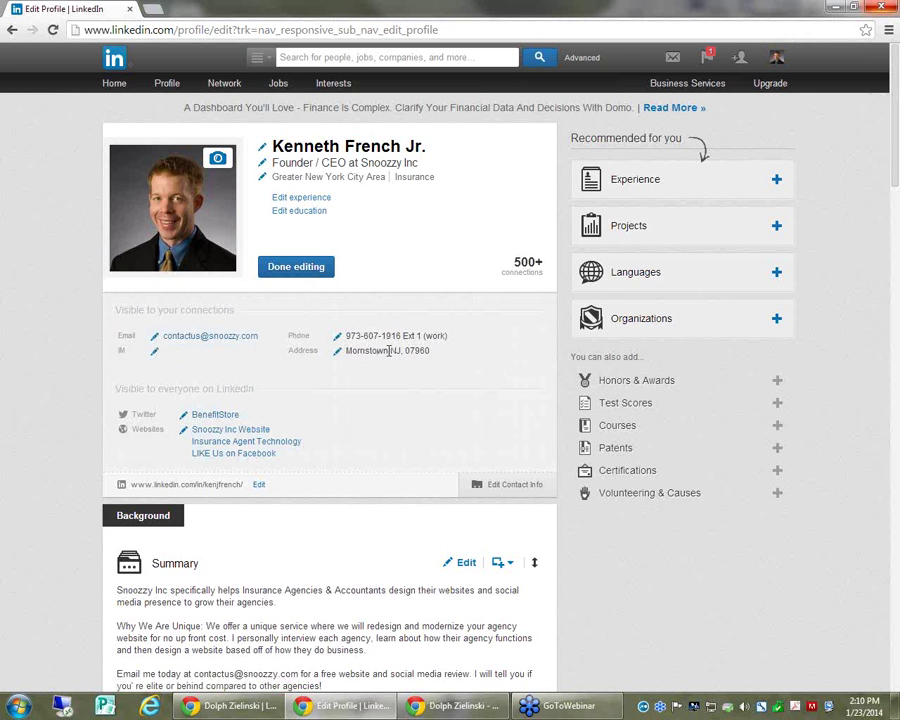
pyautogui.click(184, 433)
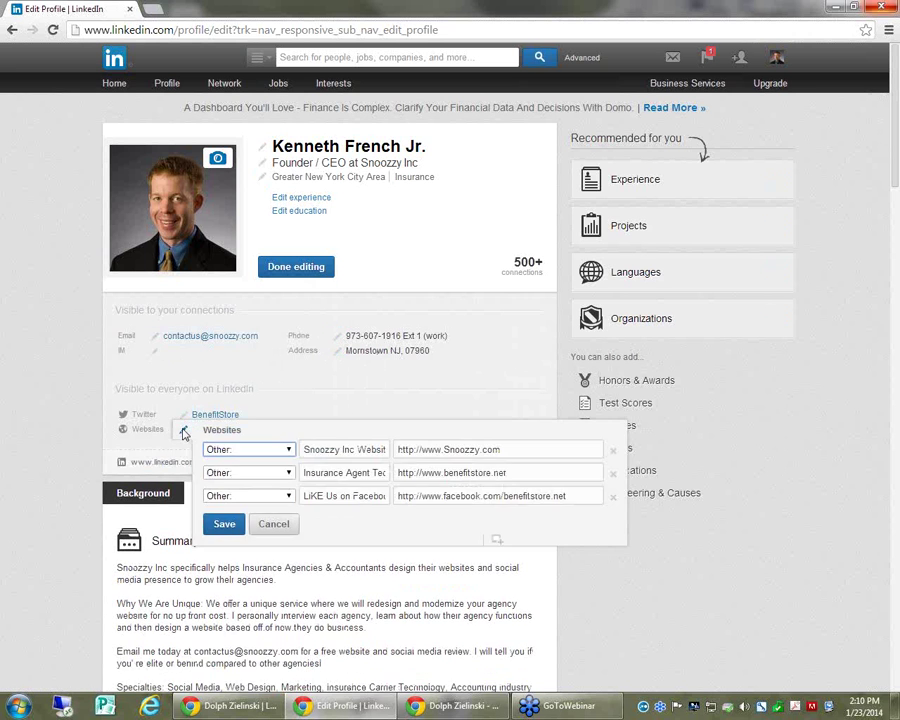
pyautogui.click(288, 450)
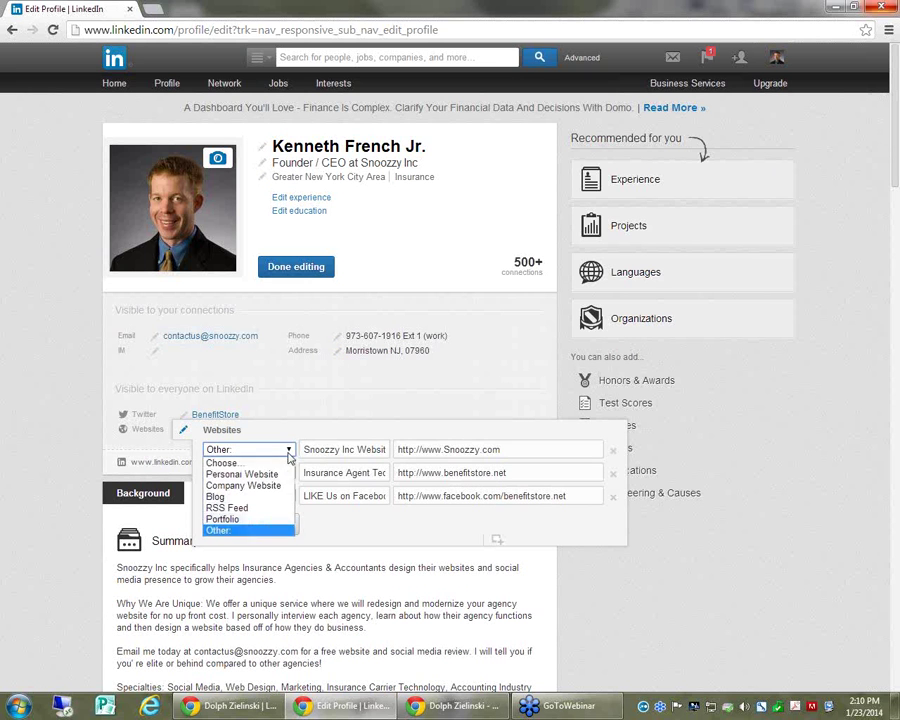
pyautogui.click(277, 478)
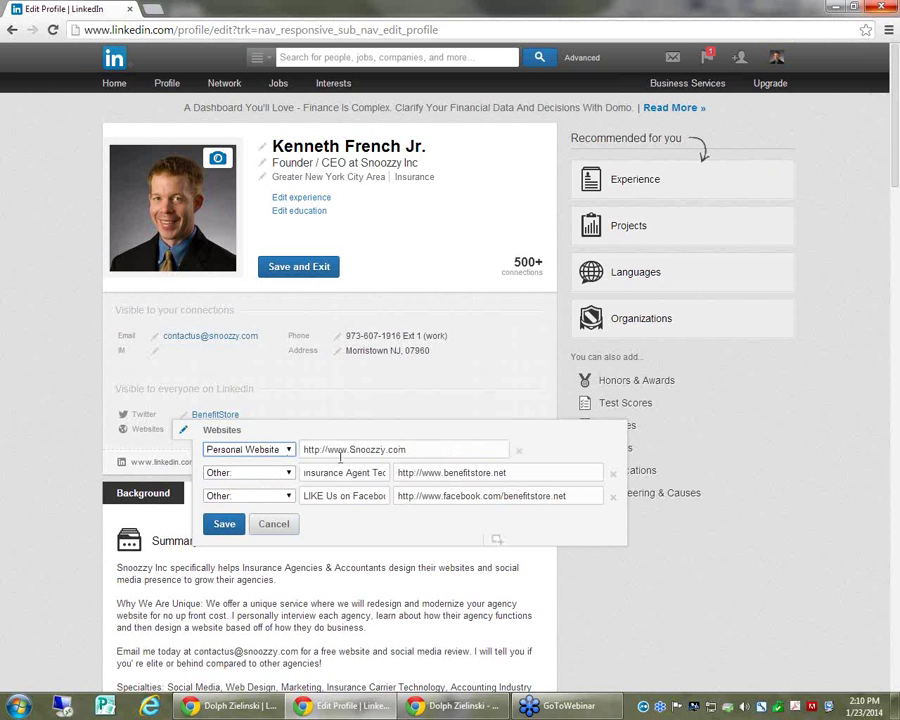
pyautogui.click(289, 450)
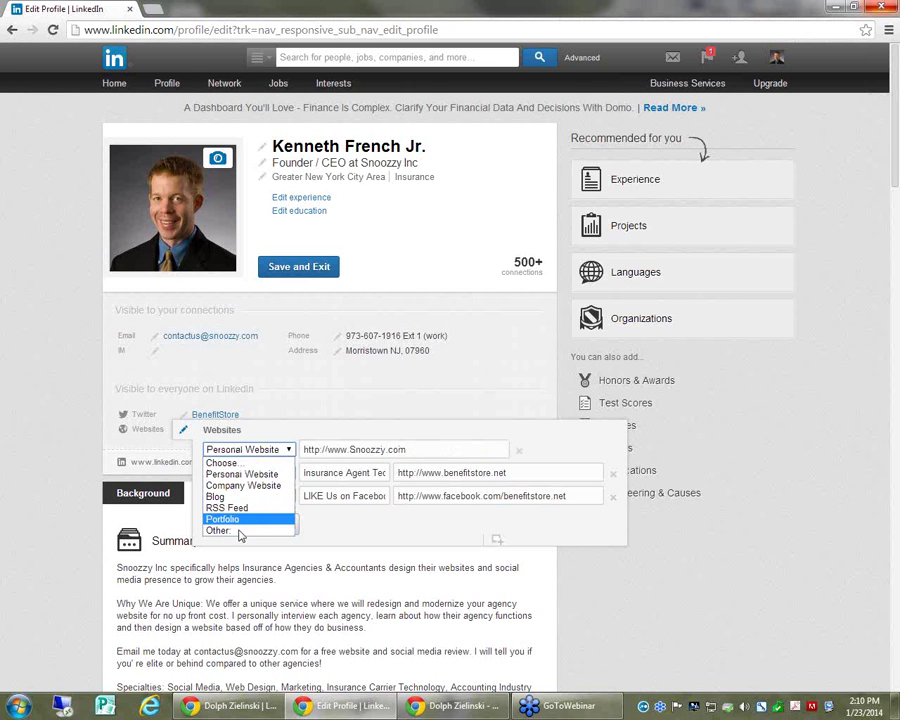
pyautogui.click(234, 531)
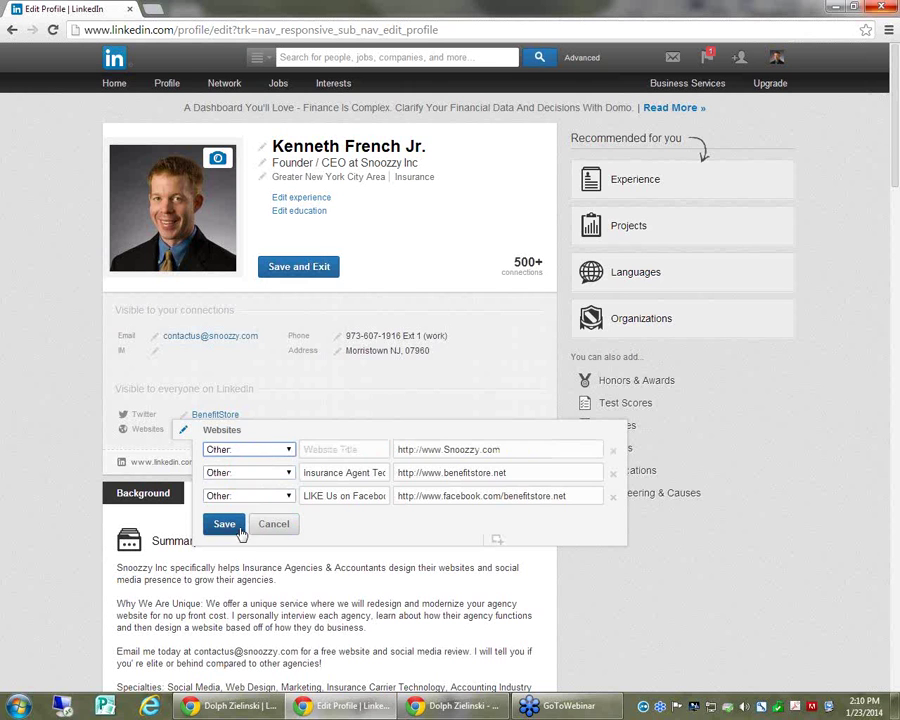
pyautogui.click(342, 451)
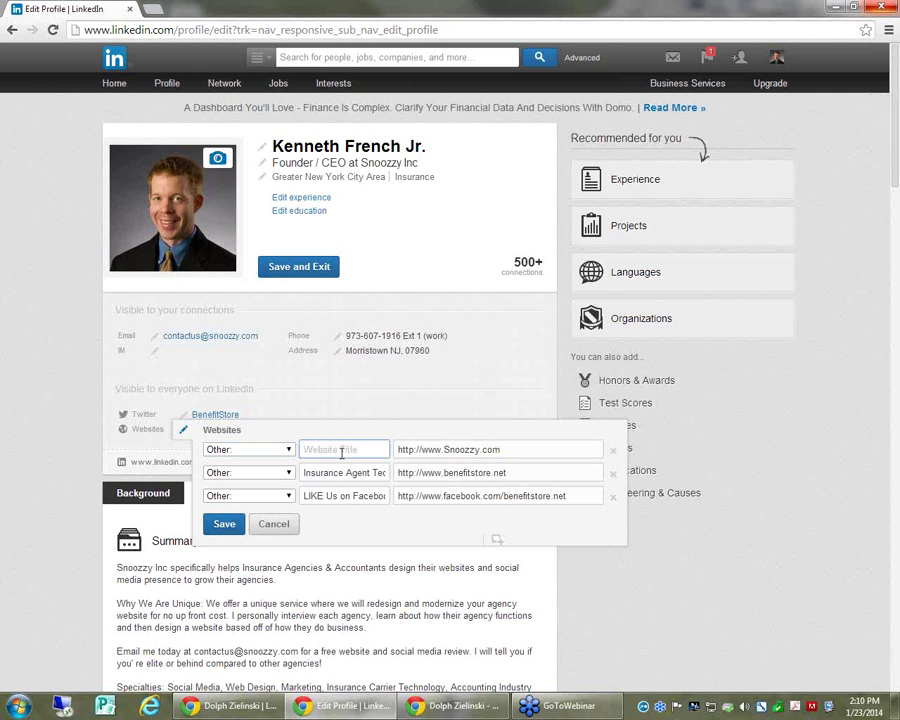
pyautogui.write('Medicare Experty')
pyautogui.press('BackSpace')
pyautogui.click(274, 524)
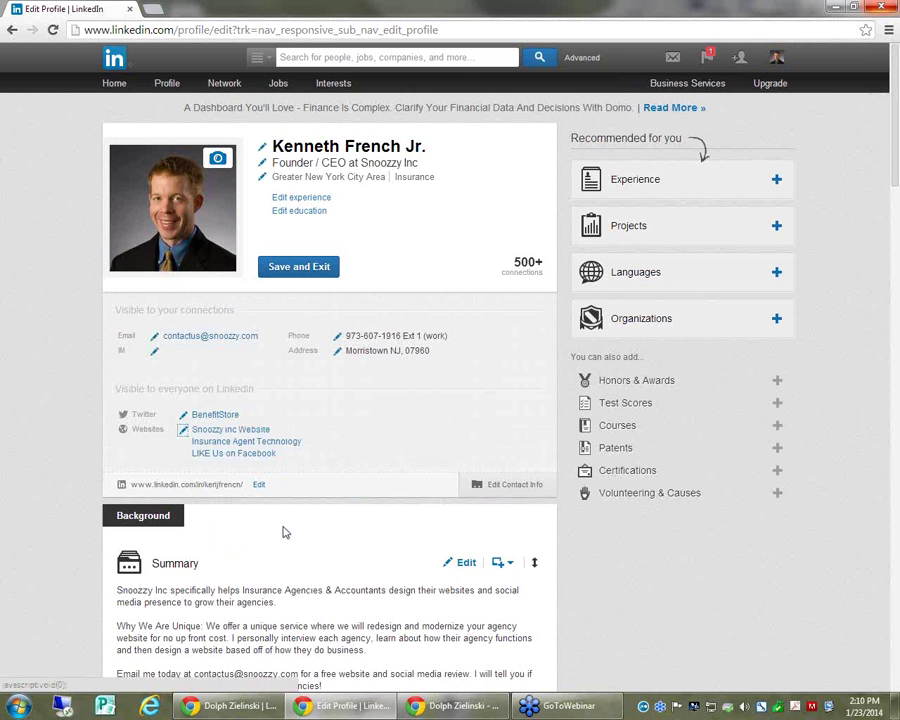
pyautogui.scroll(-2, 252, 474)
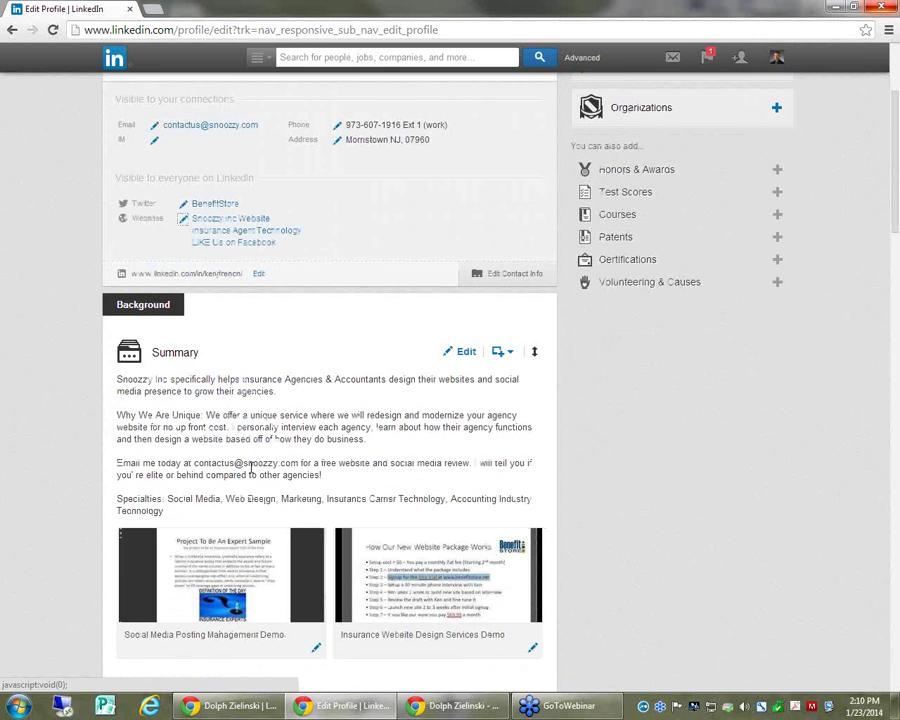
pyautogui.click(462, 353)
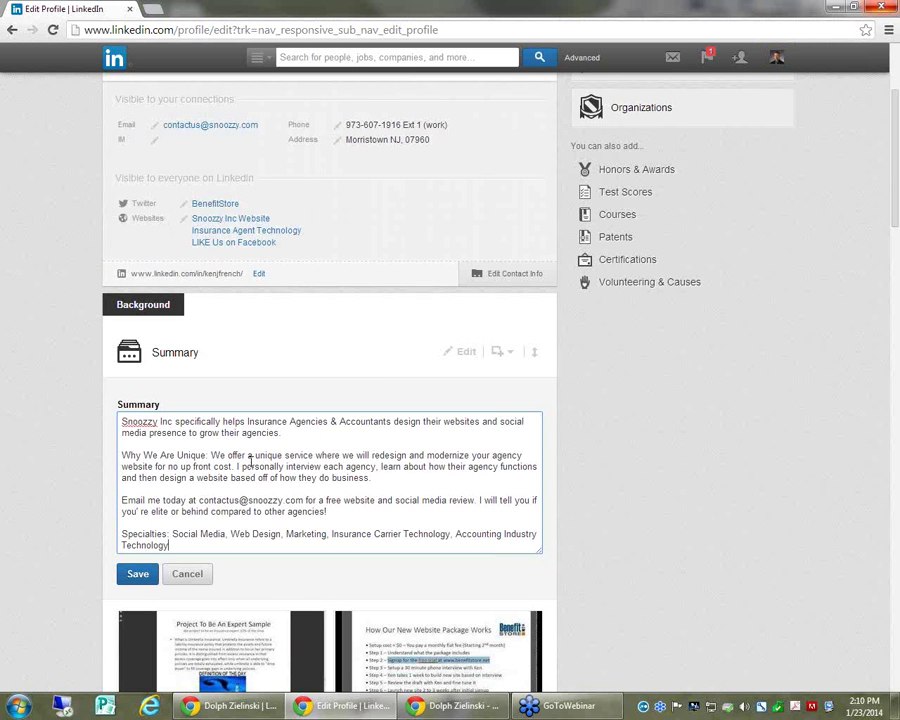
pyautogui.click(248, 710)
pyautogui.scroll(7, 245, 455)
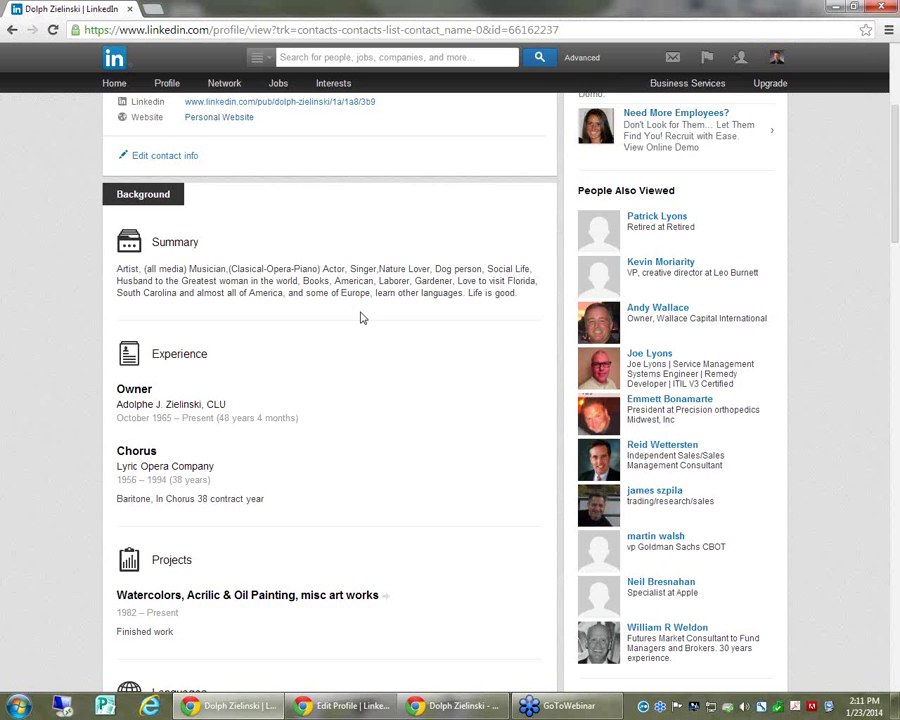
pyautogui.click(345, 706)
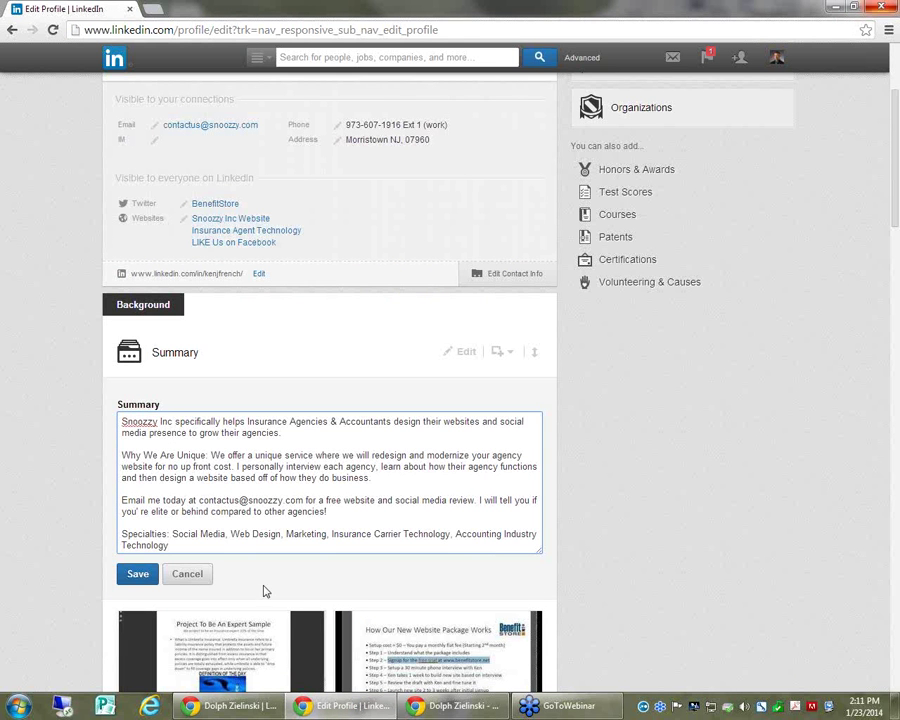
pyautogui.scroll(-3, 267, 598)
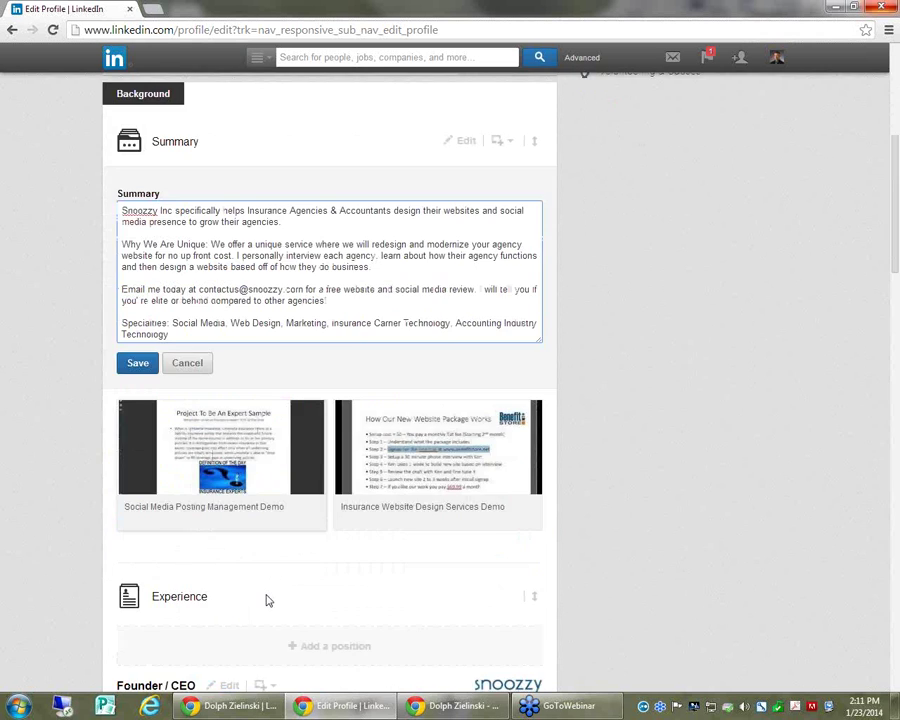
pyautogui.scroll(3, 267, 597)
pyautogui.scroll(-1, 267, 598)
pyautogui.click(195, 577)
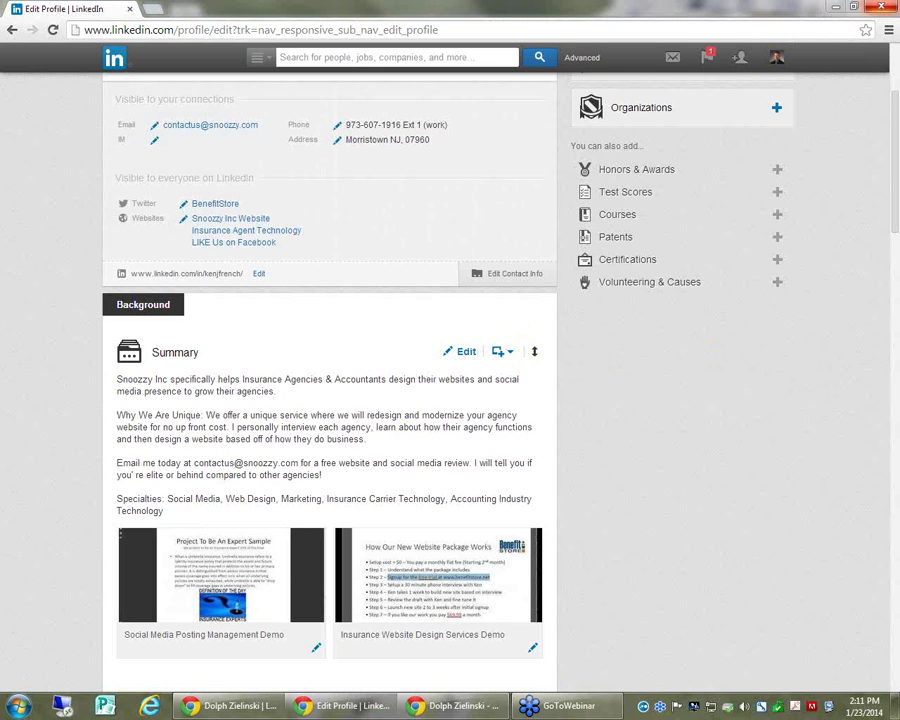
# Step: Preview the Insurance Website Design Services Demo from the Summary, then go back to the profile
pyautogui.click(508, 355)
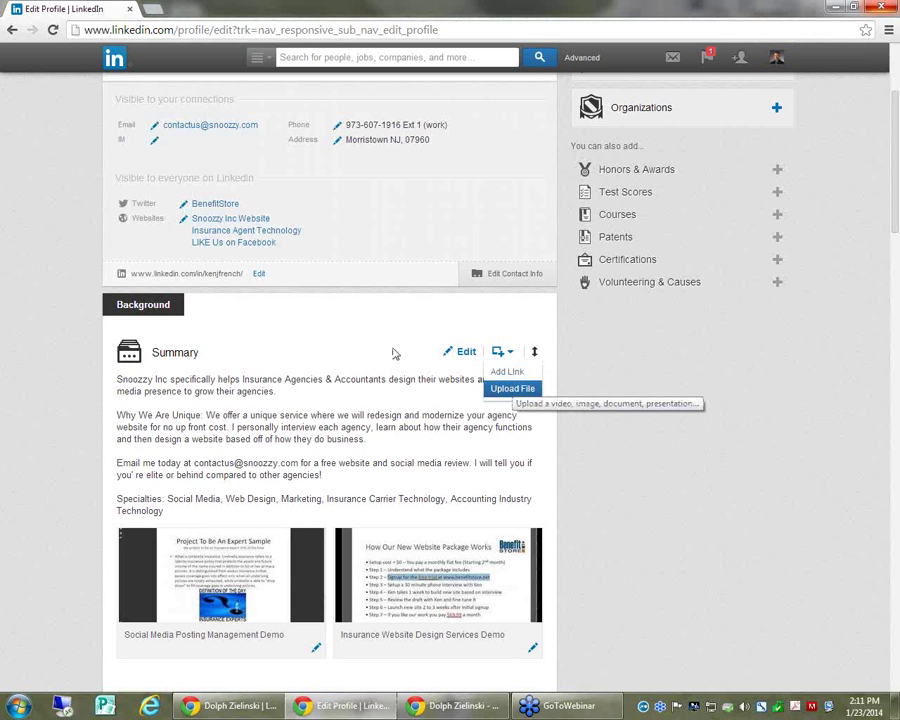
pyautogui.click(385, 585)
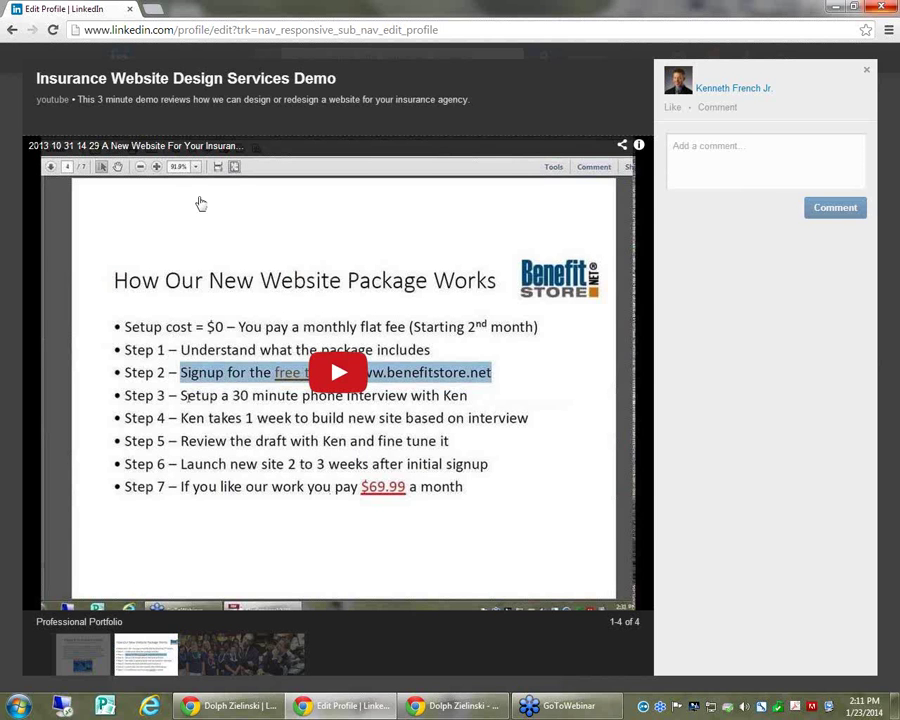
pyautogui.click(12, 30)
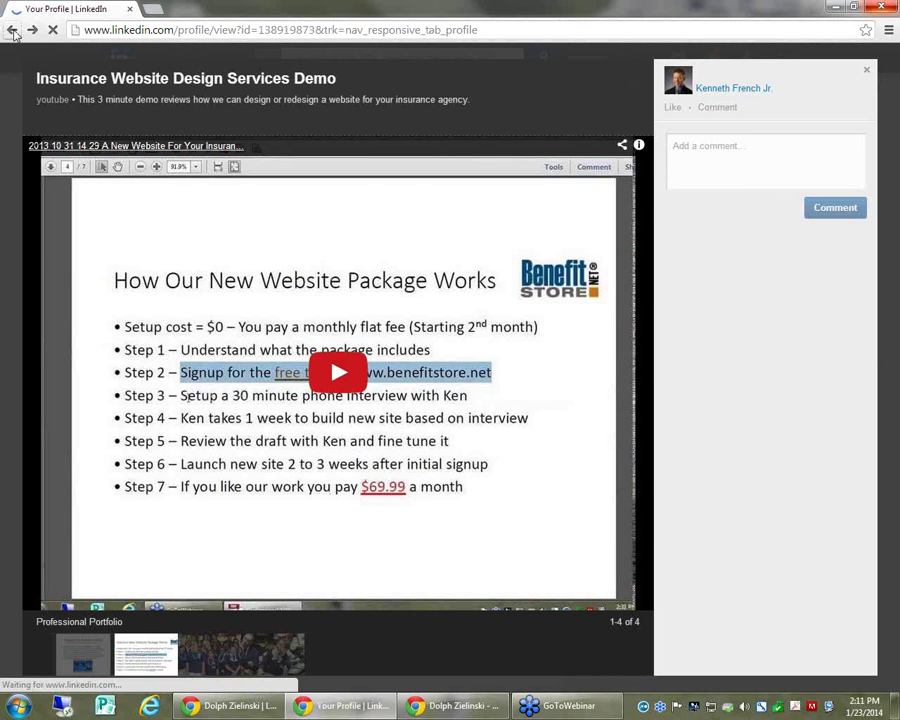
# Step: Scroll through the finished profile showing 8 profile views and 18 search appearances
pyautogui.scroll(-3, 303, 391)
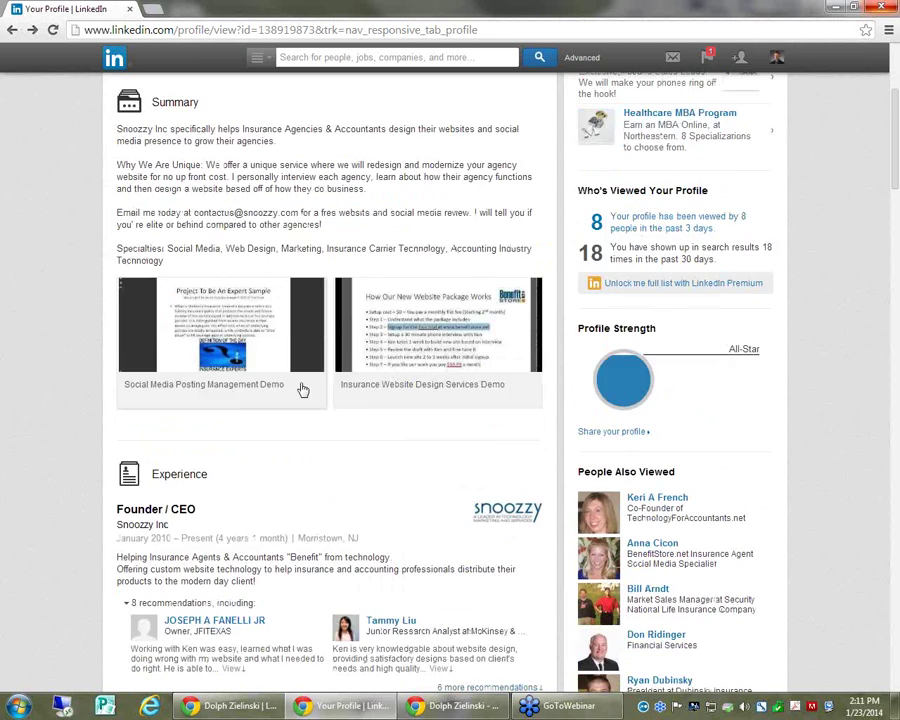
pyautogui.scroll(1, 303, 391)
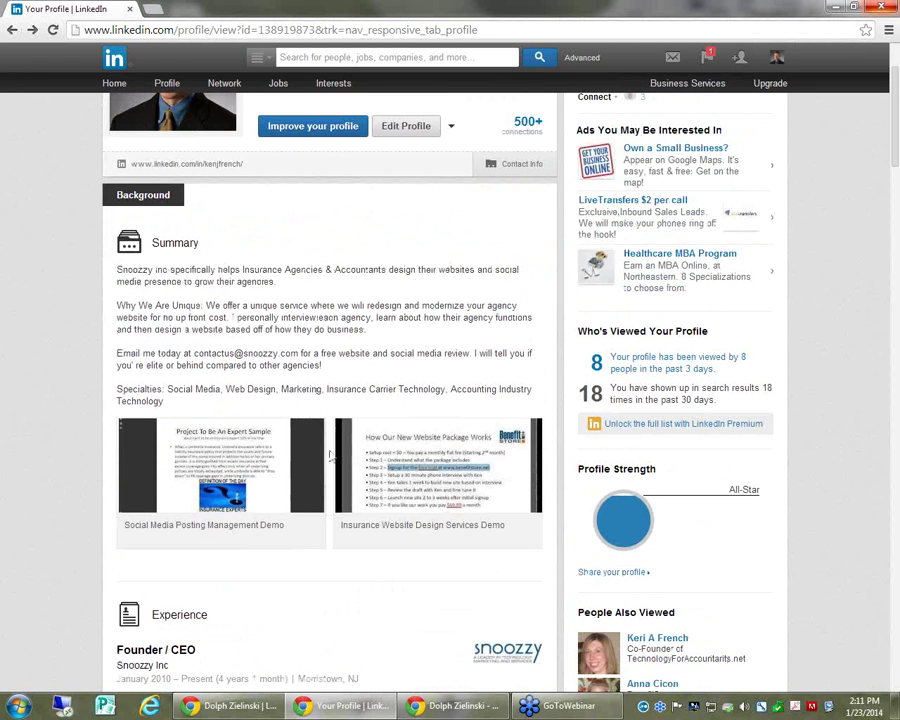
pyautogui.scroll(1, 414, 517)
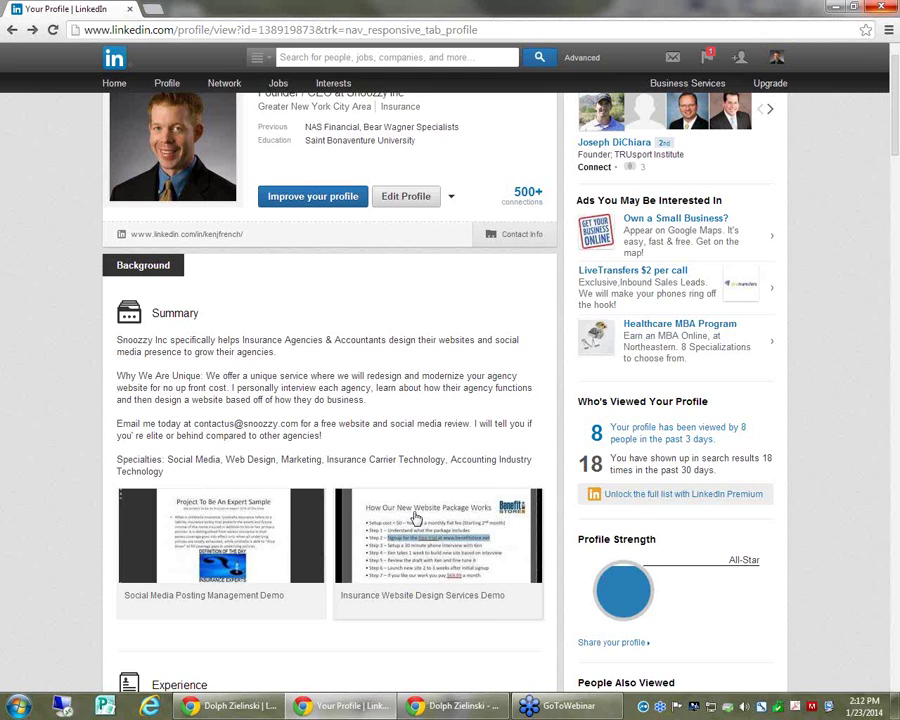
pyautogui.scroll(-1, 416, 518)
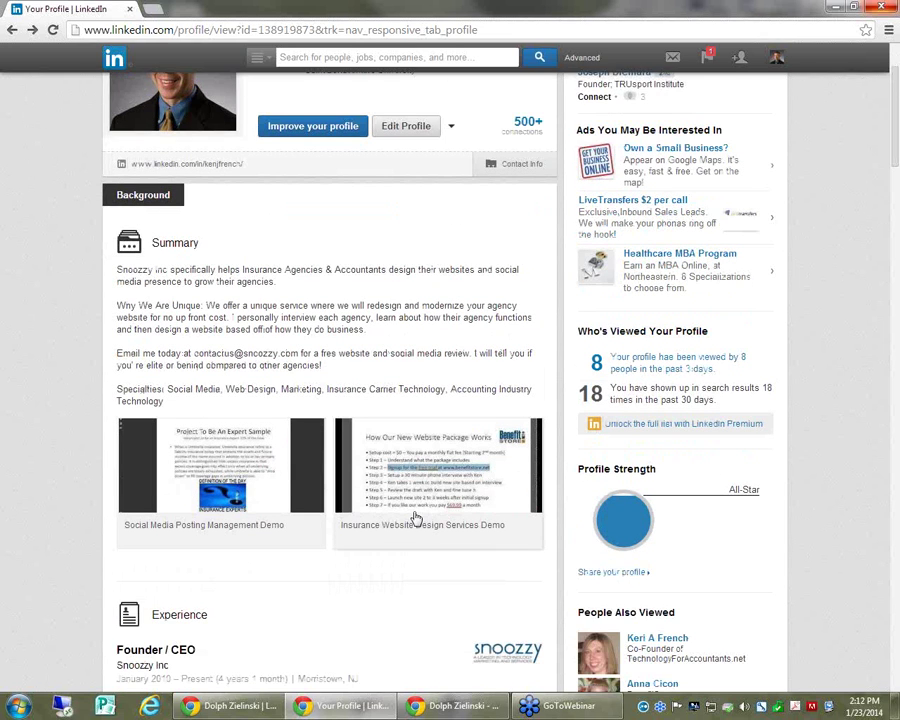
pyautogui.scroll(-4, 416, 518)
pyautogui.scroll(6, 416, 518)
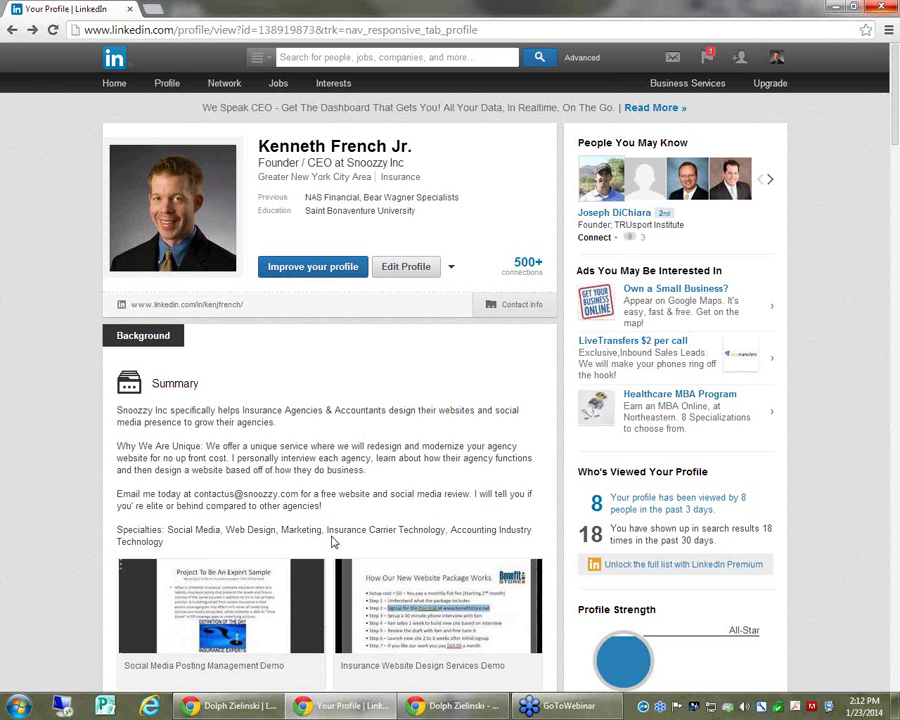
pyautogui.click(452, 706)
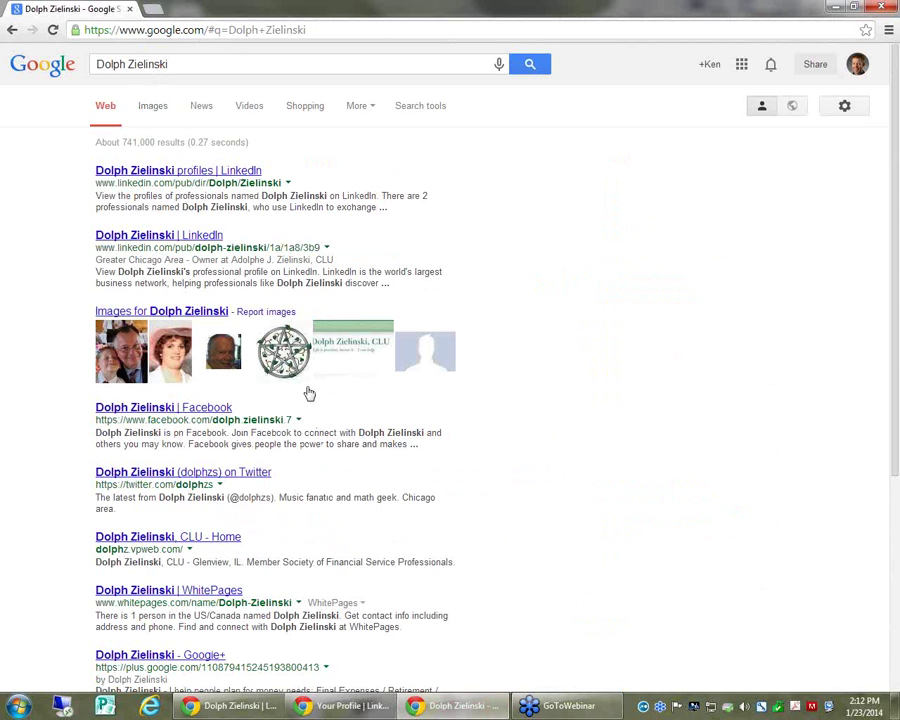
pyautogui.click(343, 706)
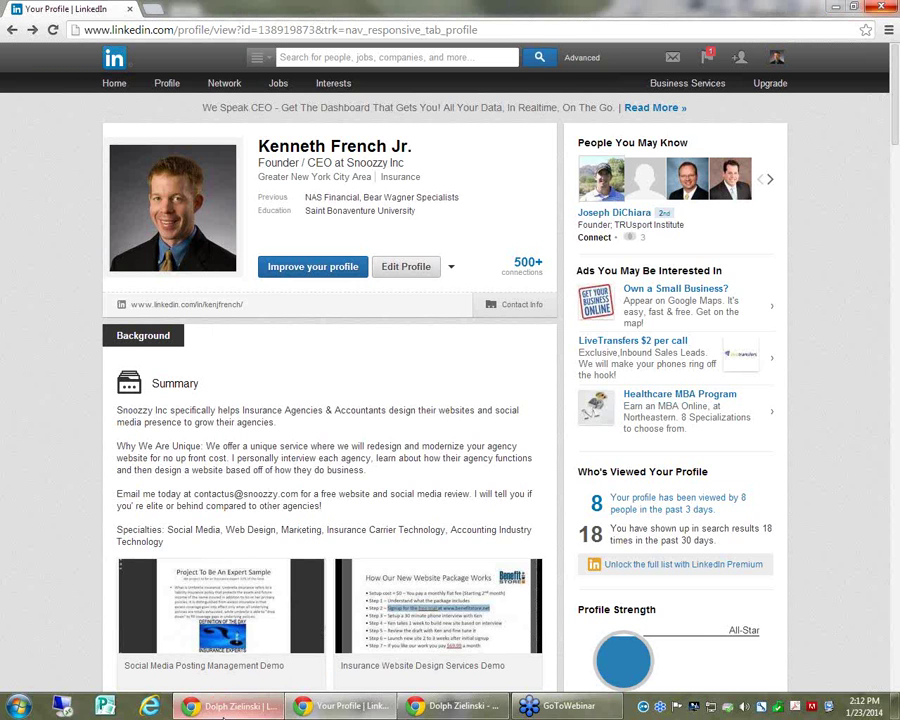
pyautogui.click(230, 706)
pyautogui.scroll(3, 240, 590)
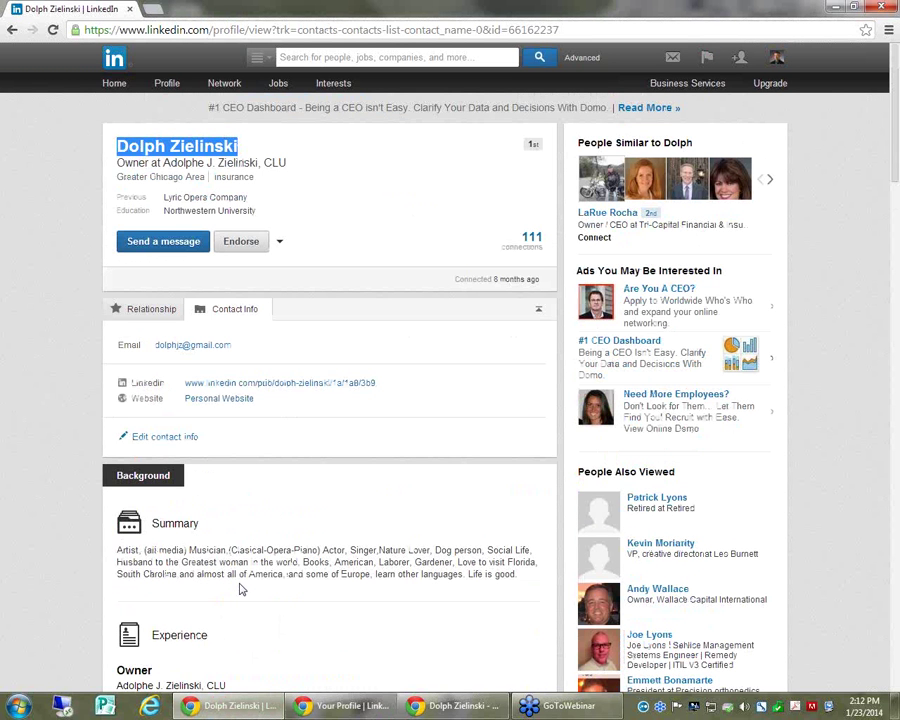
pyautogui.scroll(-1, 240, 590)
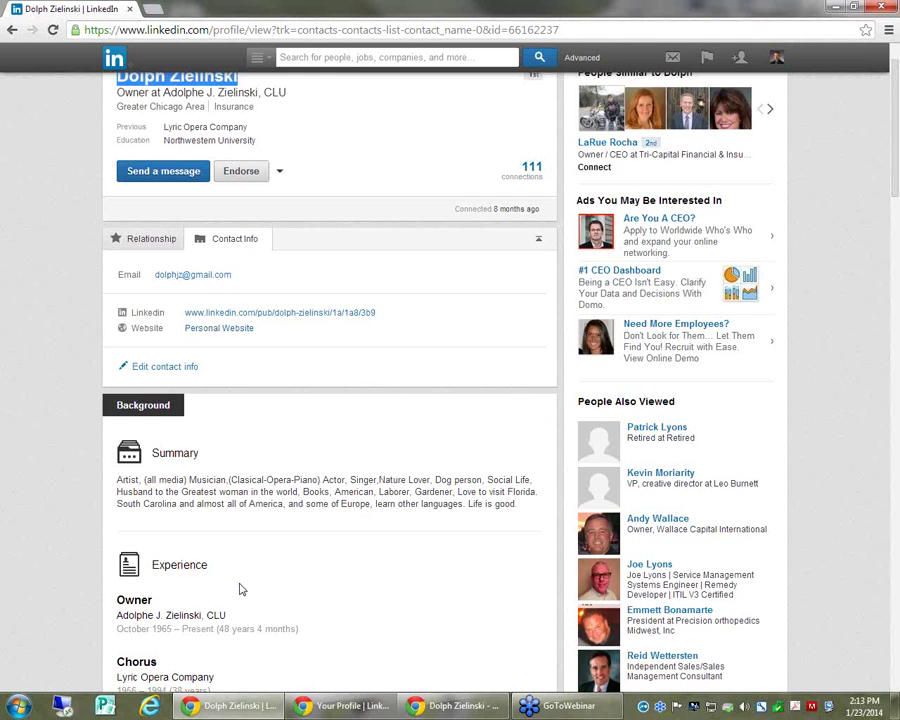
pyautogui.scroll(1, 240, 588)
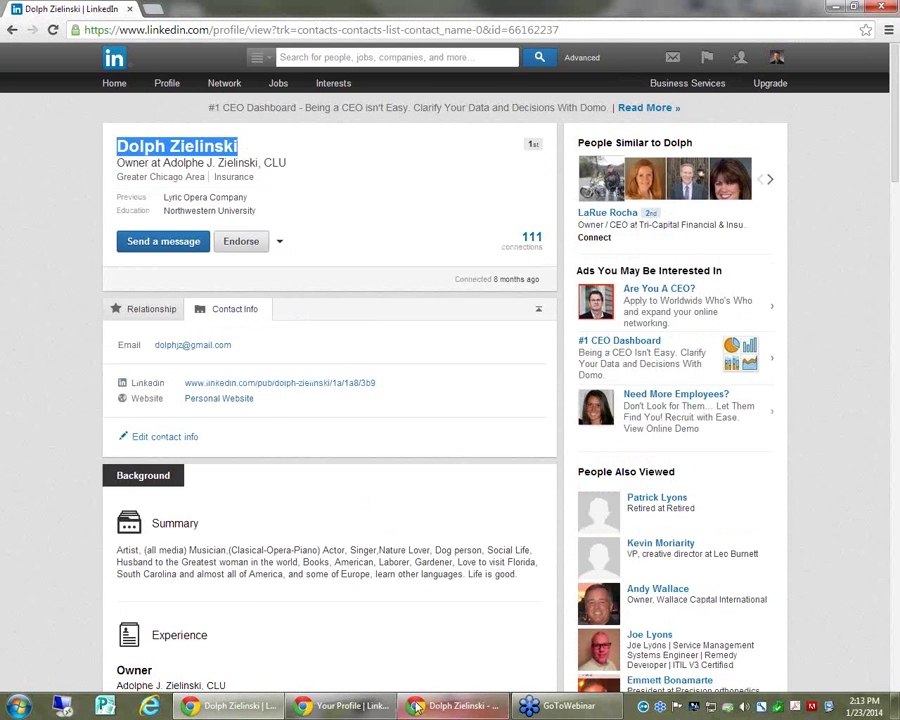
pyautogui.click(362, 706)
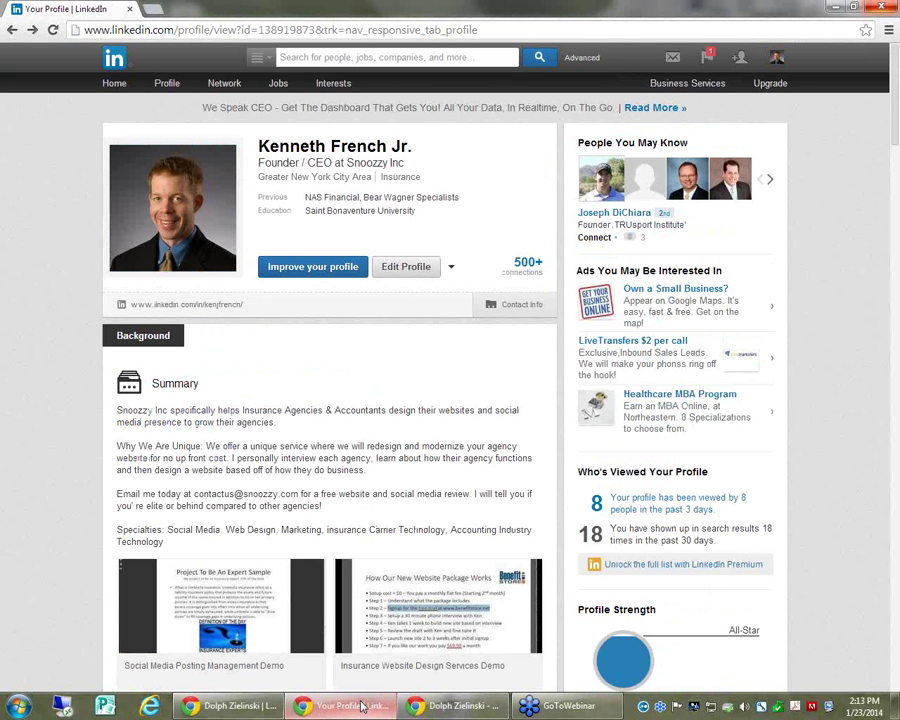